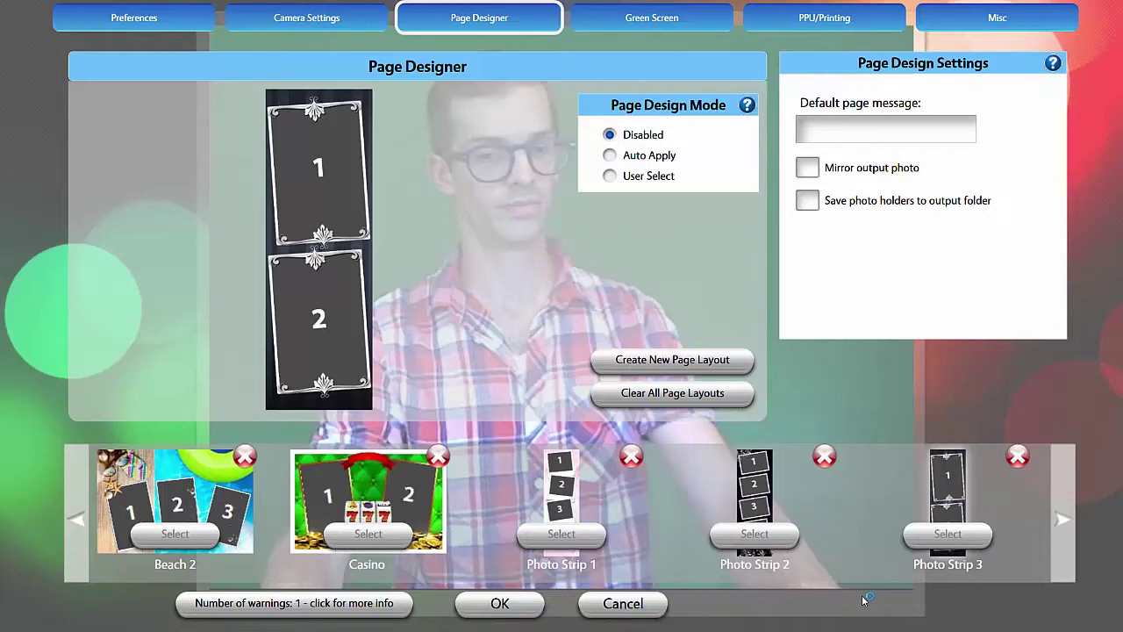
- Create a new page layout named 'Great Page Layout'
left_click(724, 368)
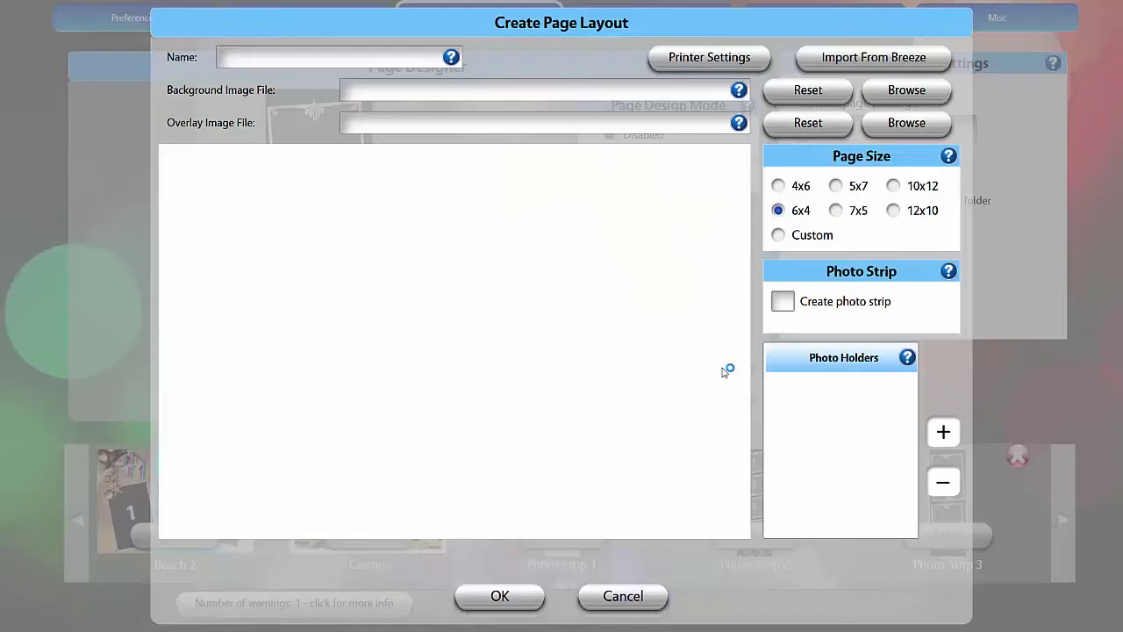
left_click(337, 64)
type("Great Hage Layout")
- Use pattern_background.jpg as the background and Overlay_text.png as the overlay
left_click(868, 97)
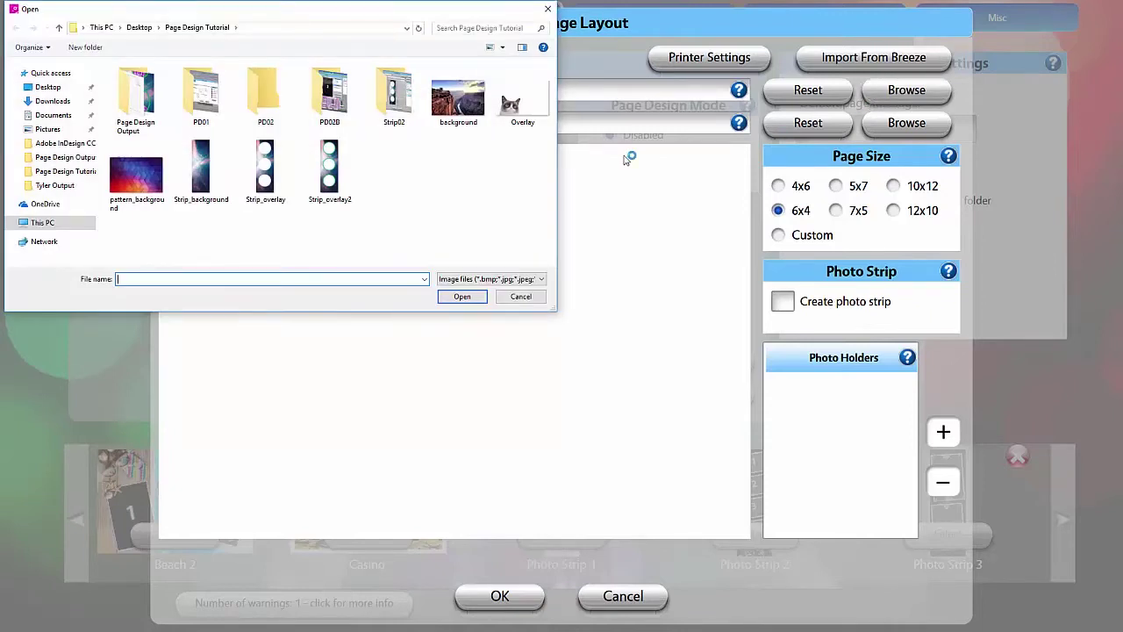
left_click(136, 176)
left_click(449, 299)
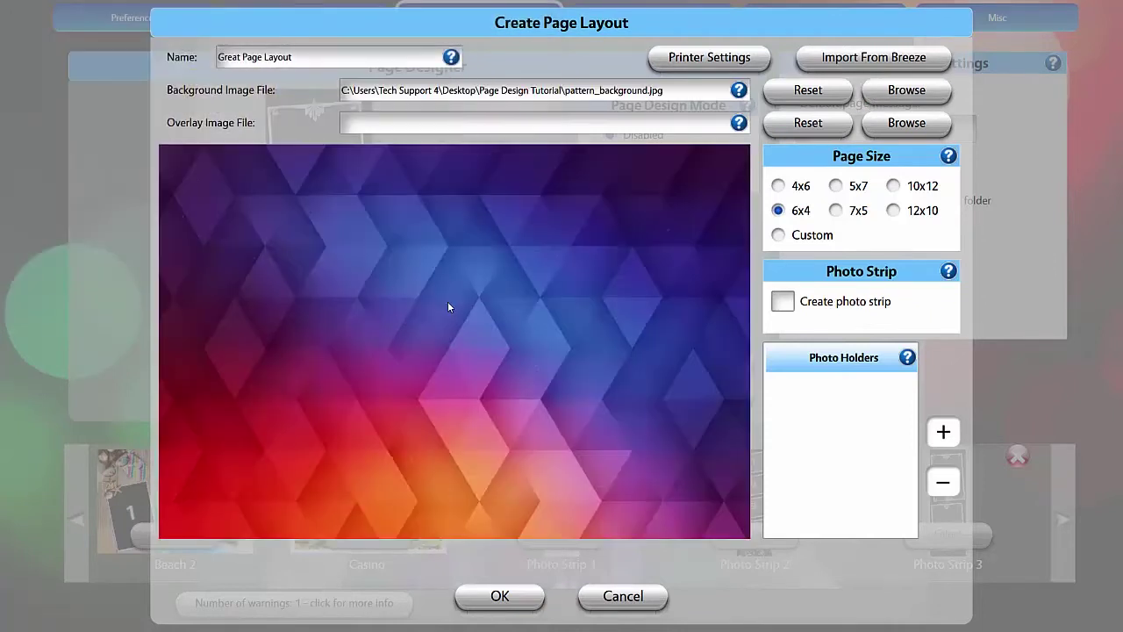
left_click(890, 132)
left_click(136, 176)
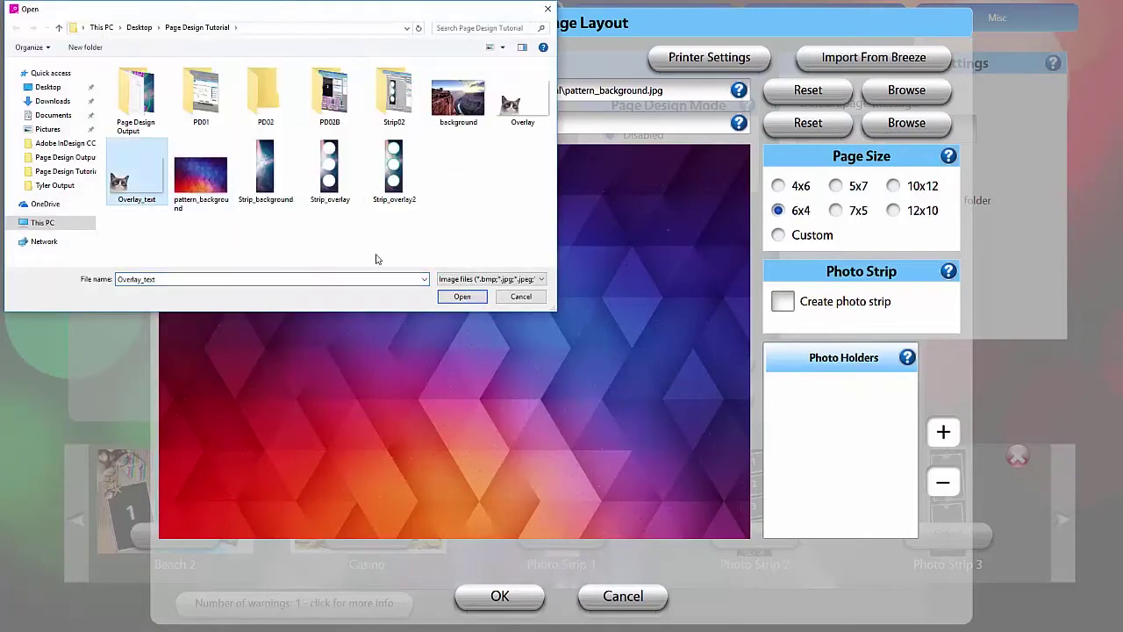
left_click(458, 298)
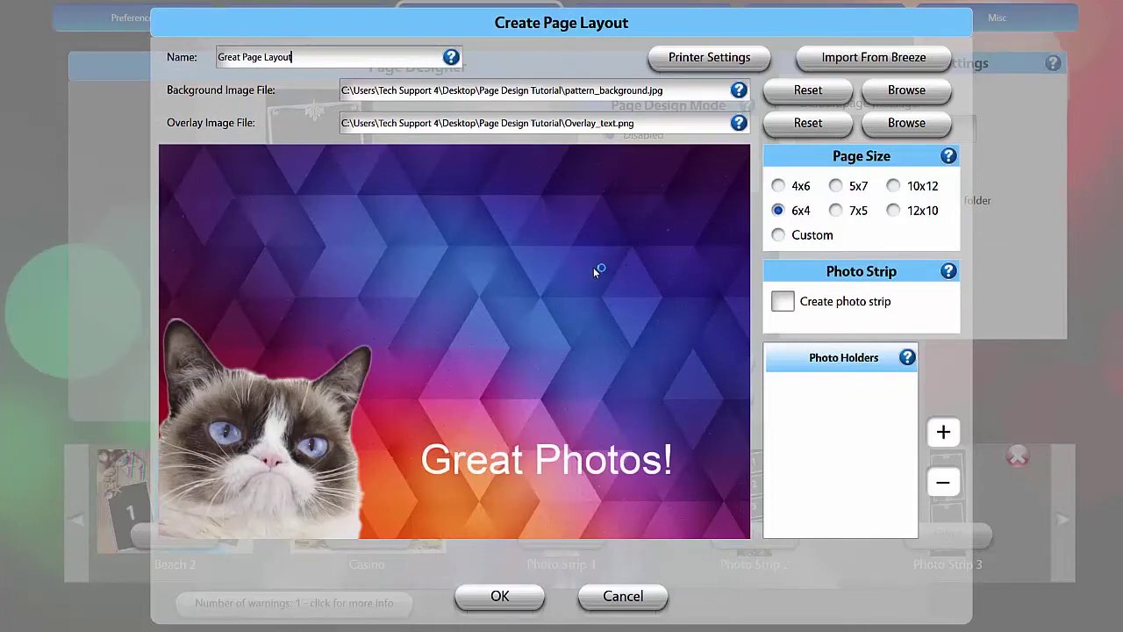
left_click(779, 186)
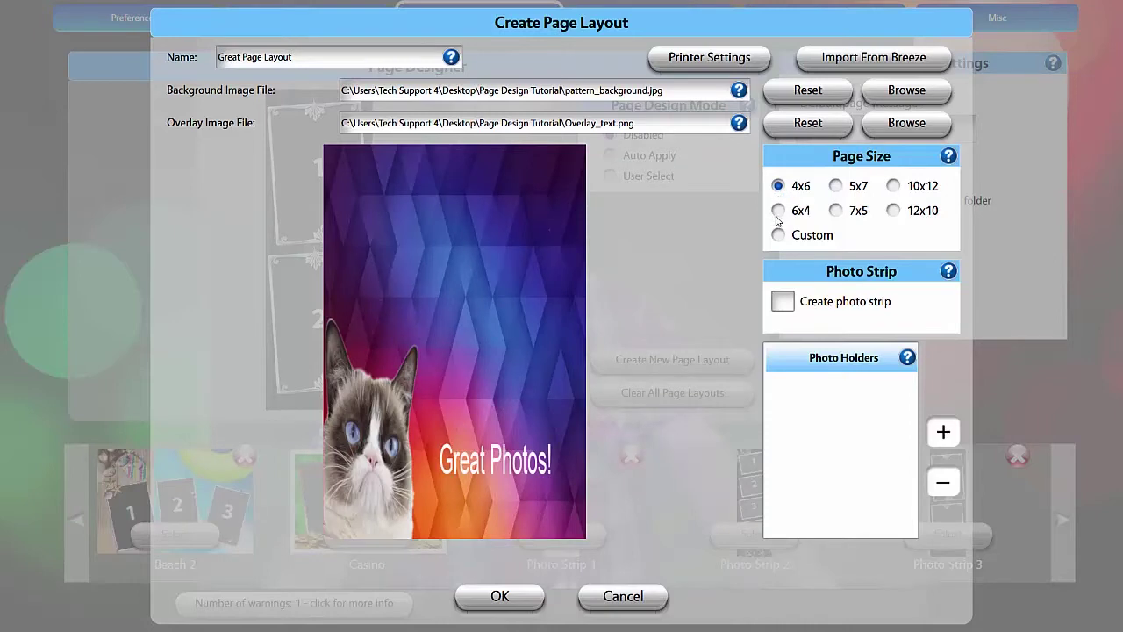
left_click(778, 211)
left_click(778, 235)
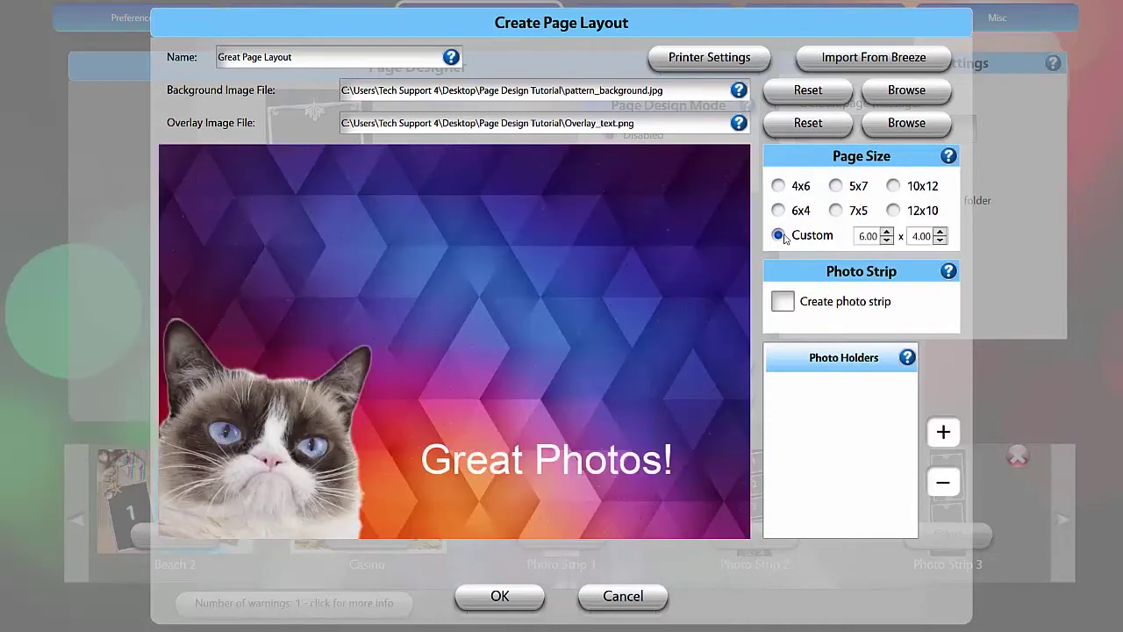
left_click(887, 241)
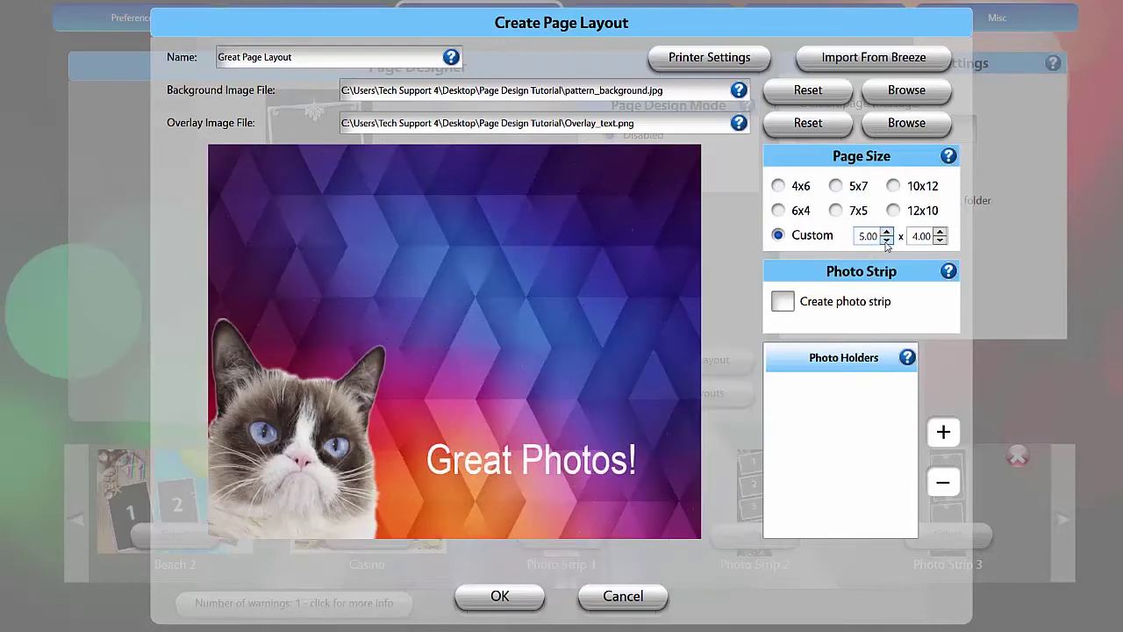
left_click(887, 231)
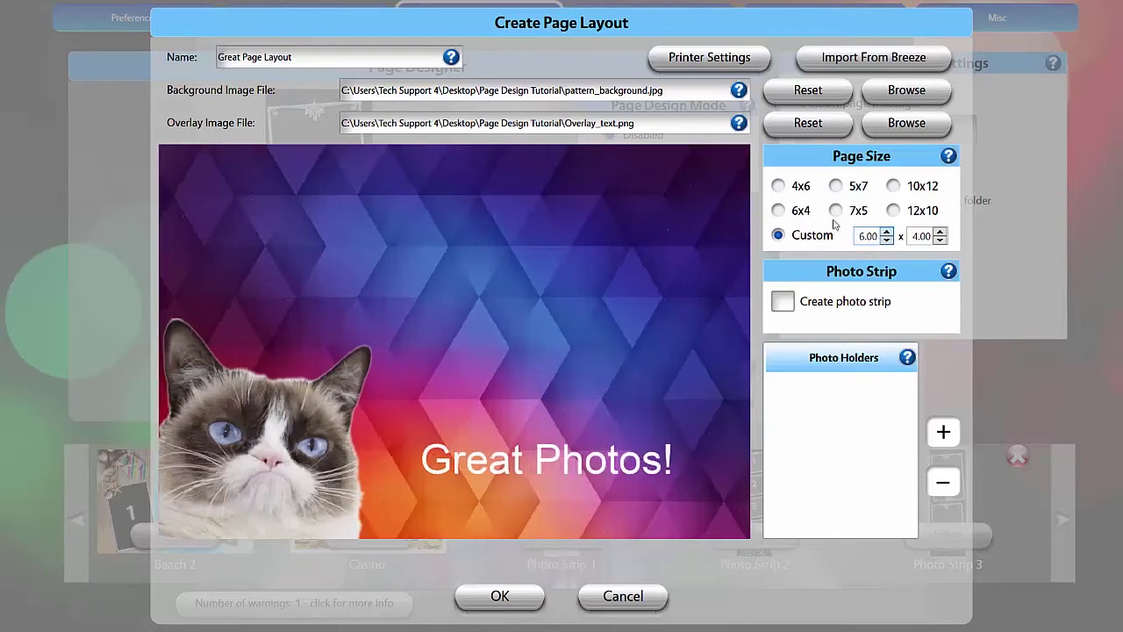
left_click(780, 213)
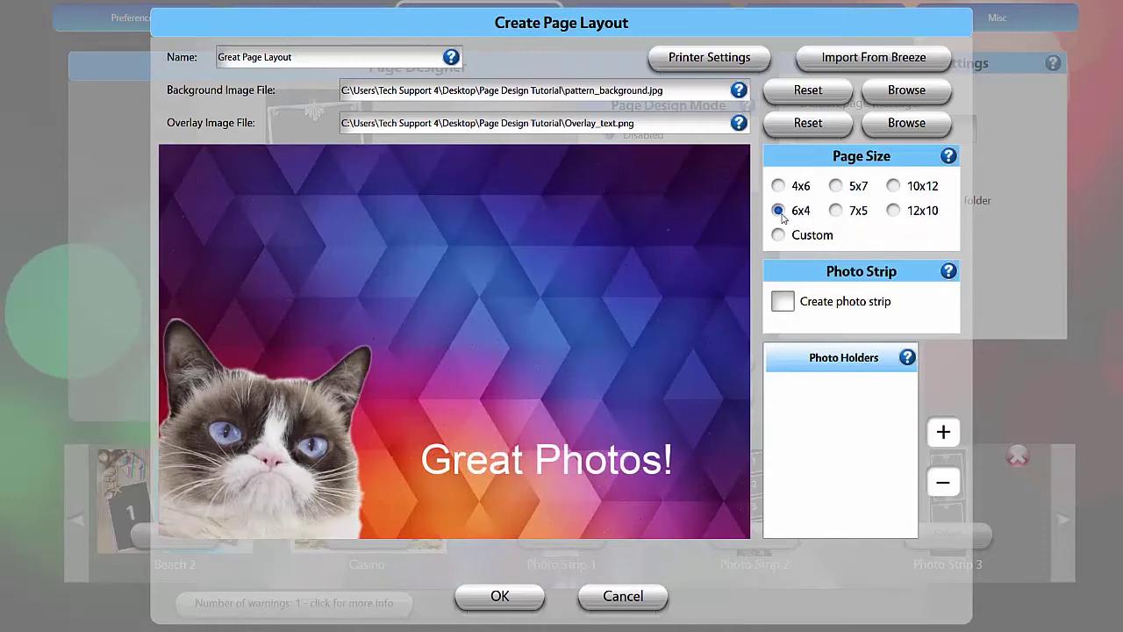
- Add photo holder 1 with message 'Smile!', Crop fit and the Canyon green-screen background
left_click(943, 432)
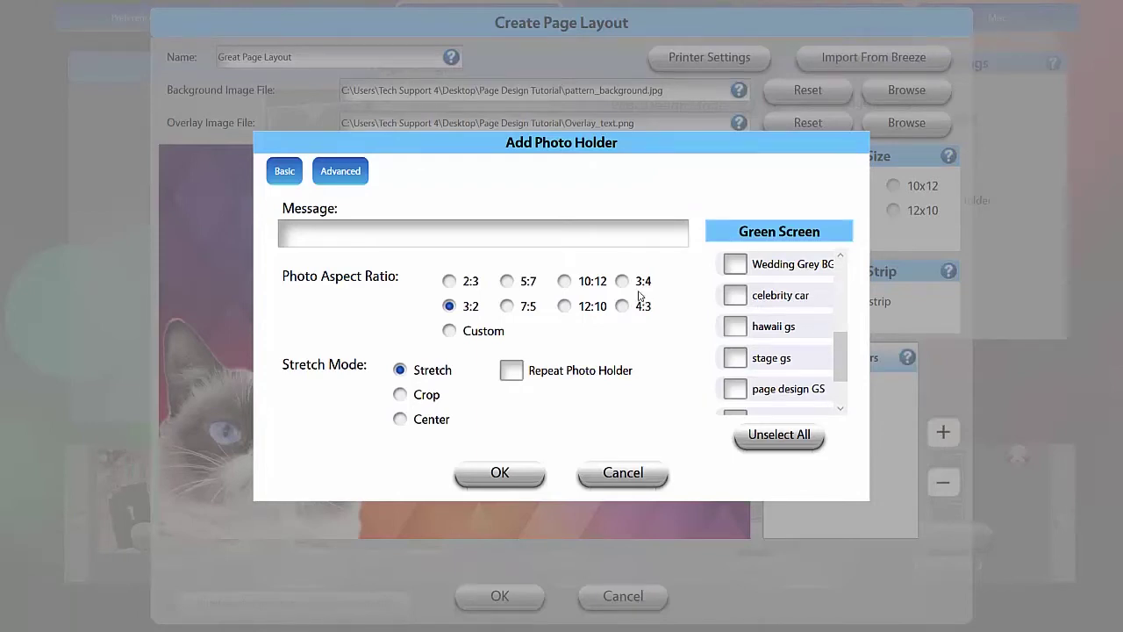
type("Smile!")
left_click(401, 396)
left_click(400, 420)
left_click(401, 395)
left_click_drag(834, 357, 836, 250)
left_click_drag(847, 321, 845, 426)
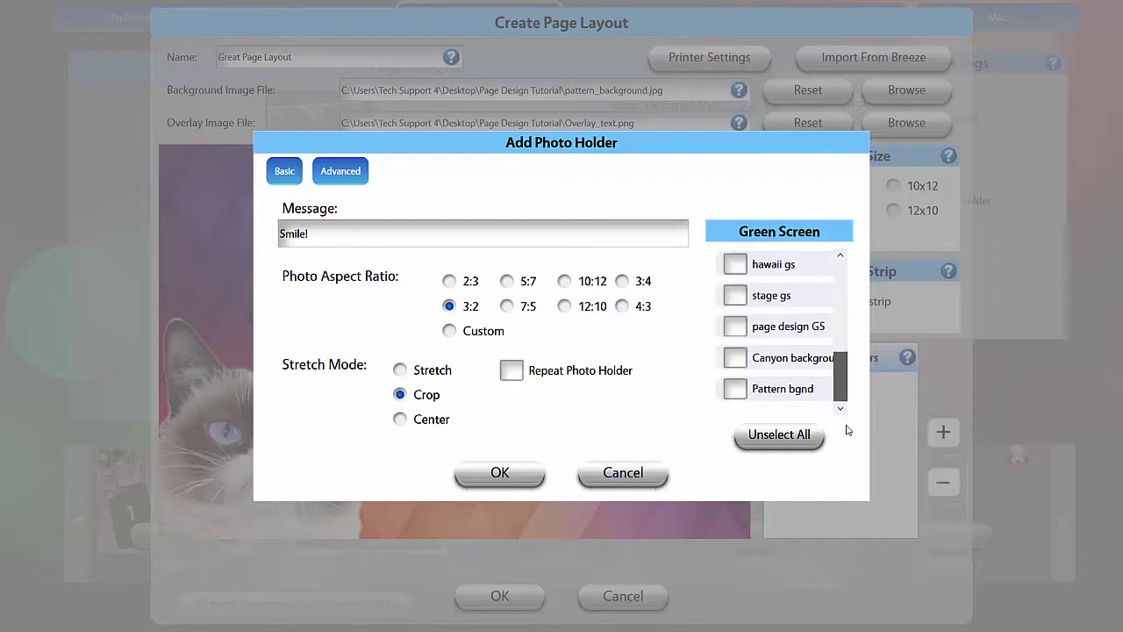
left_click(735, 358)
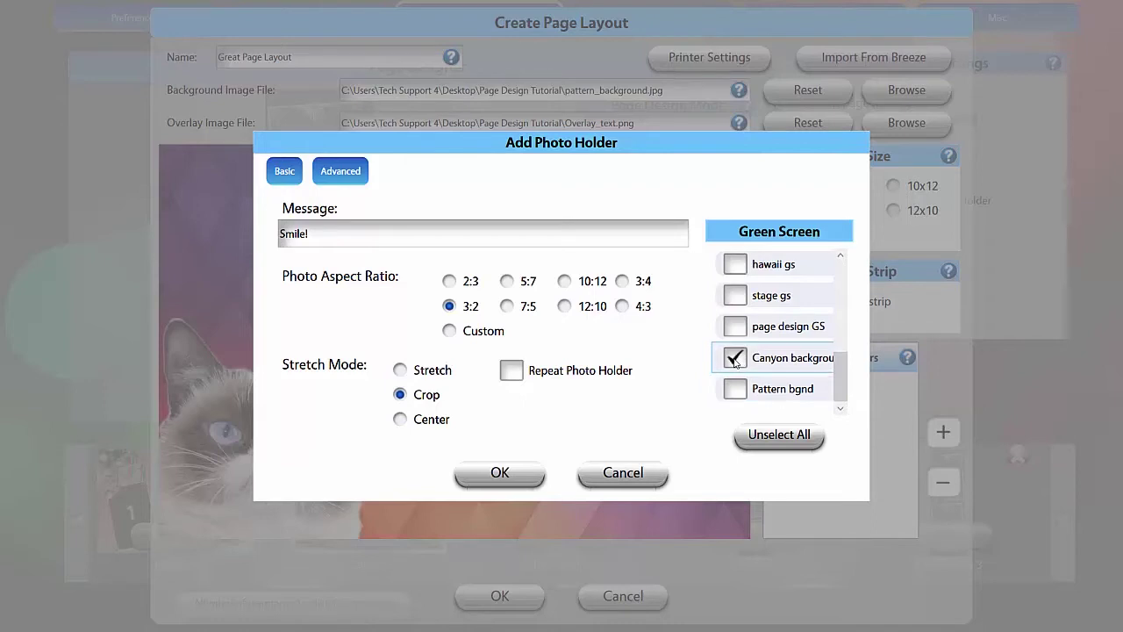
left_click(501, 474)
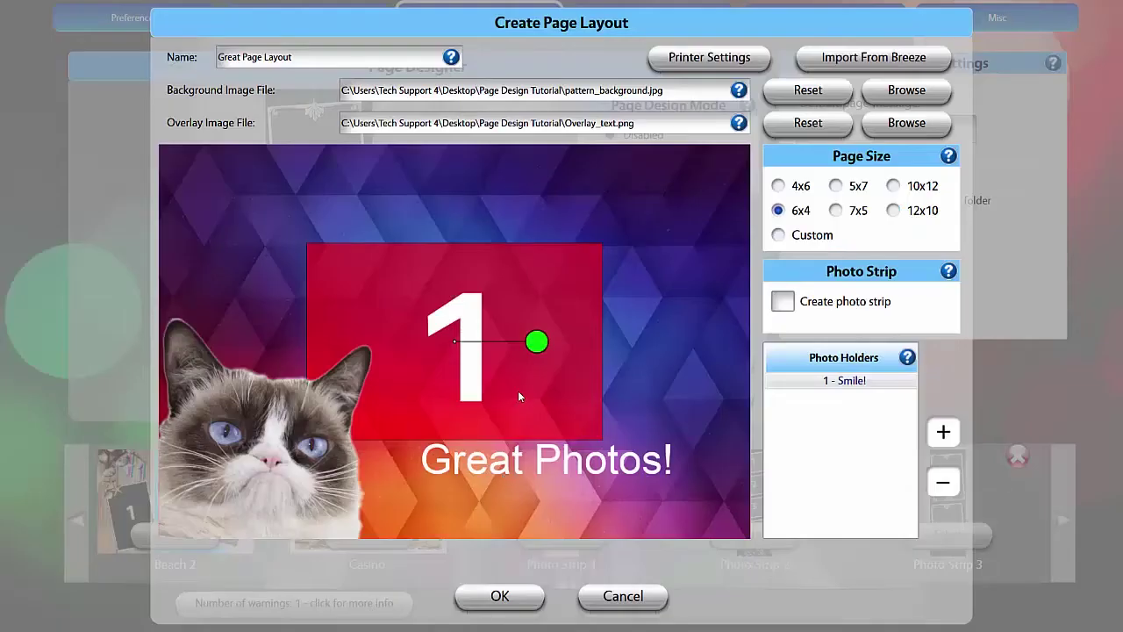
- Move holder 1 to the upper left and set up a tilted 2:3 portrait holder
left_click_drag(519, 389, 374, 303)
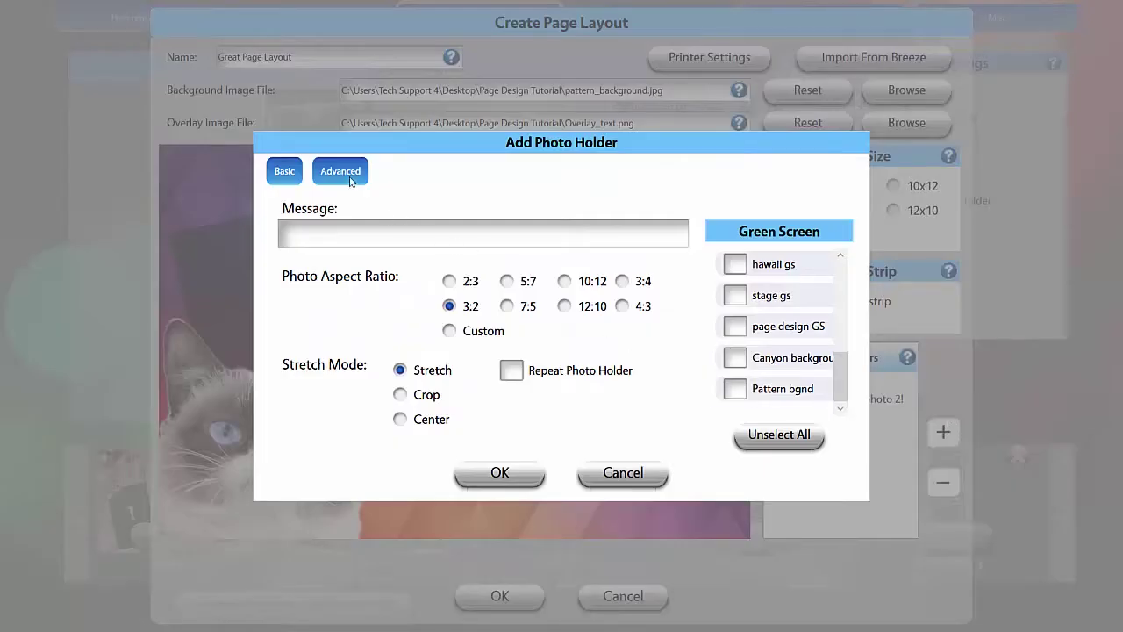
left_click(350, 182)
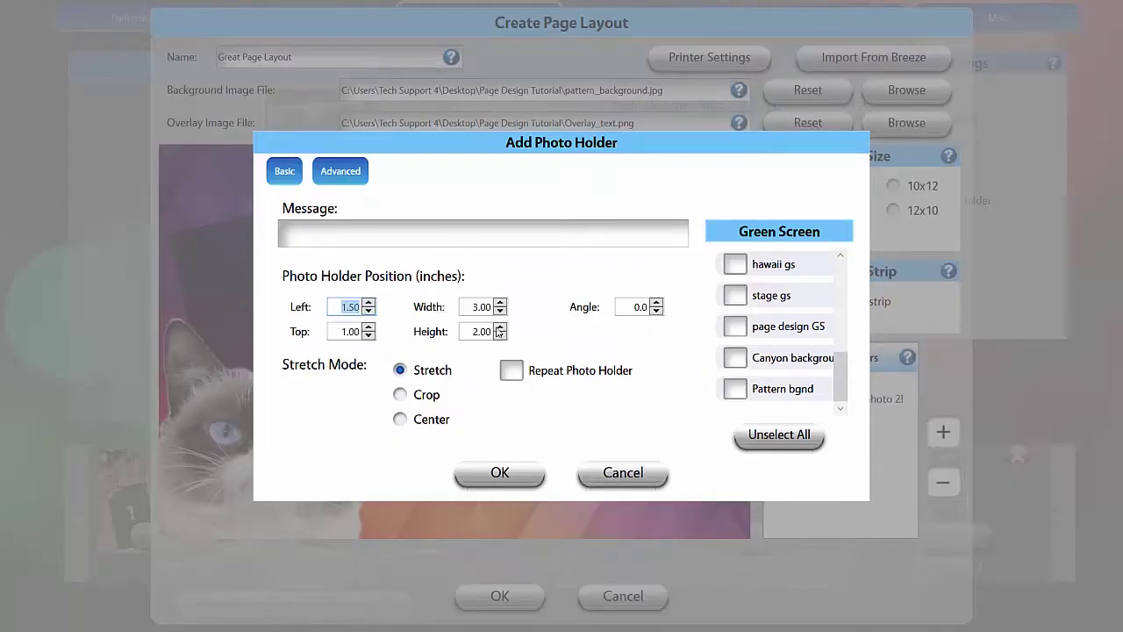
left_click(656, 303)
left_click(656, 303)
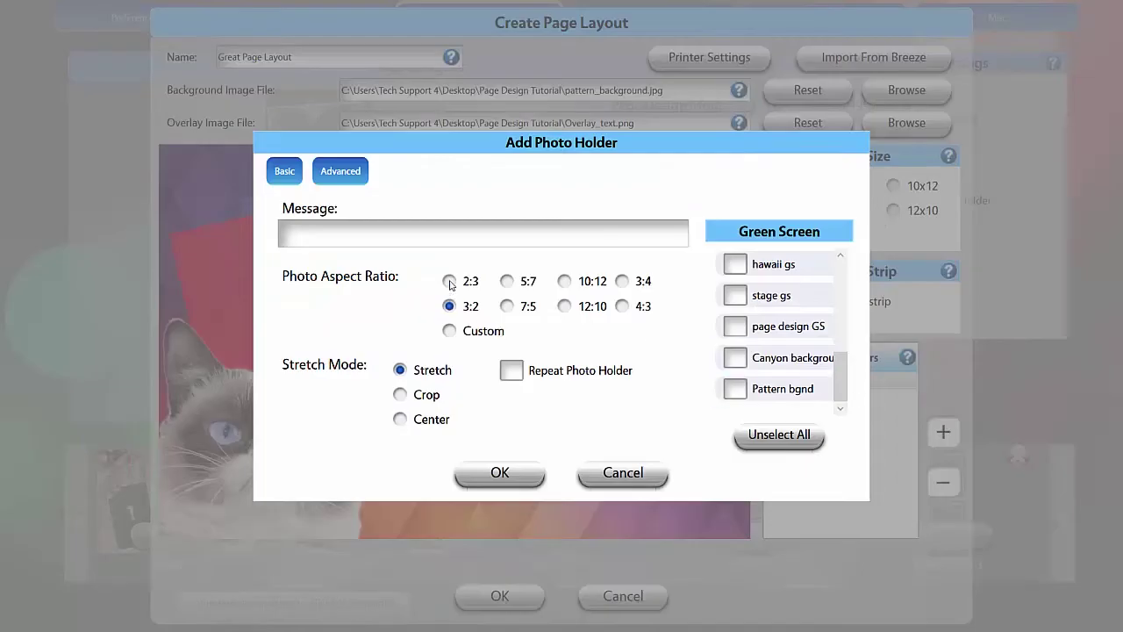
left_click(449, 281)
- Give holder 2 the message 'Get ready for photo 2!', Crop, Canyon background, placed on the right
left_click(405, 230)
type("Get ready for photo 2!")
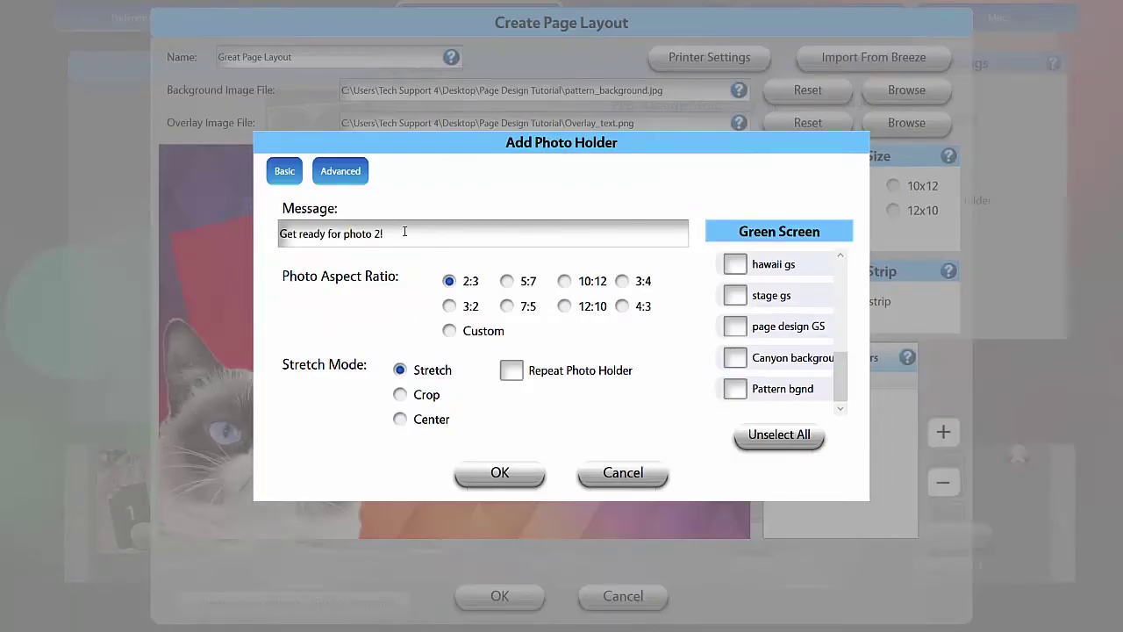
left_click(400, 394)
left_click(735, 357)
left_click(504, 474)
left_click_drag(584, 264, 597, 372)
left_click(944, 432)
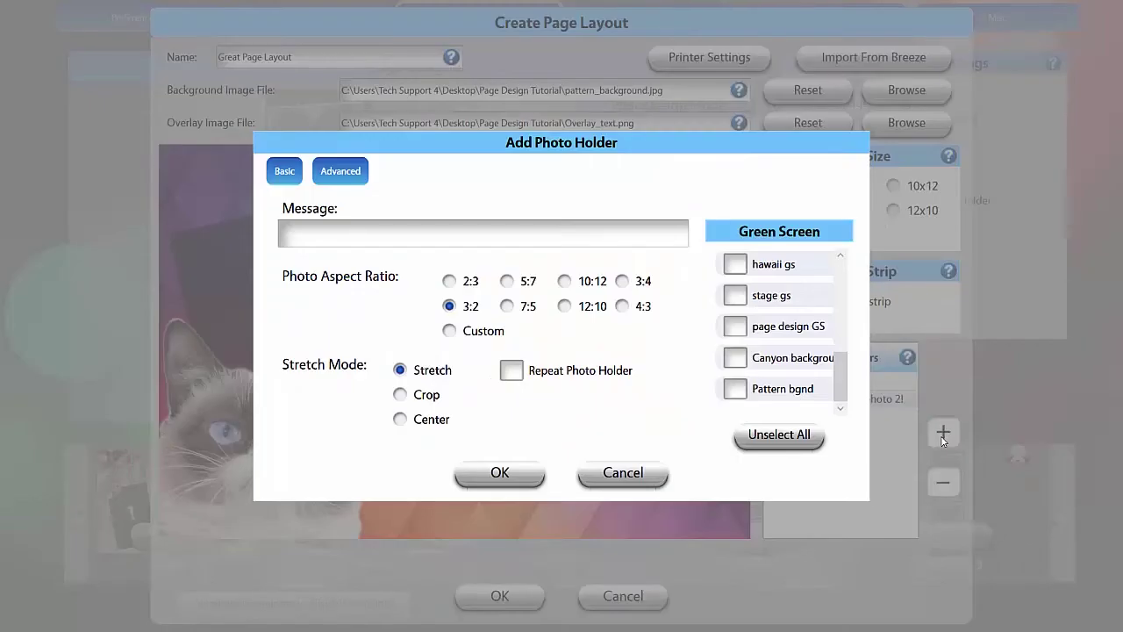
left_click(511, 371)
left_click(634, 406)
left_click(626, 432)
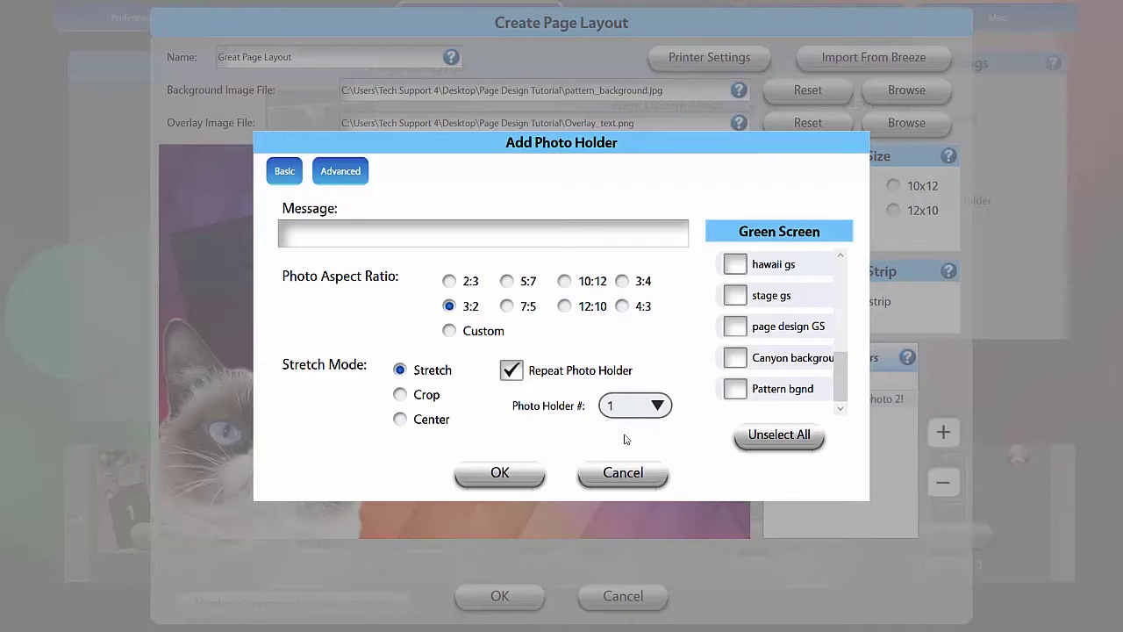
left_click(513, 475)
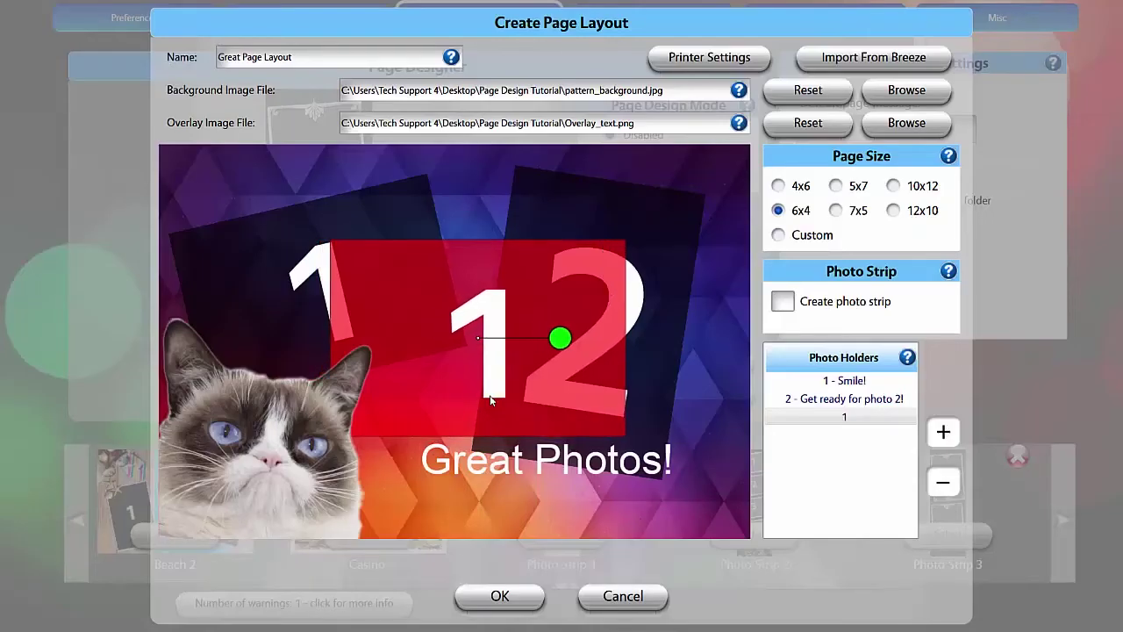
left_click_drag(493, 395, 522, 396)
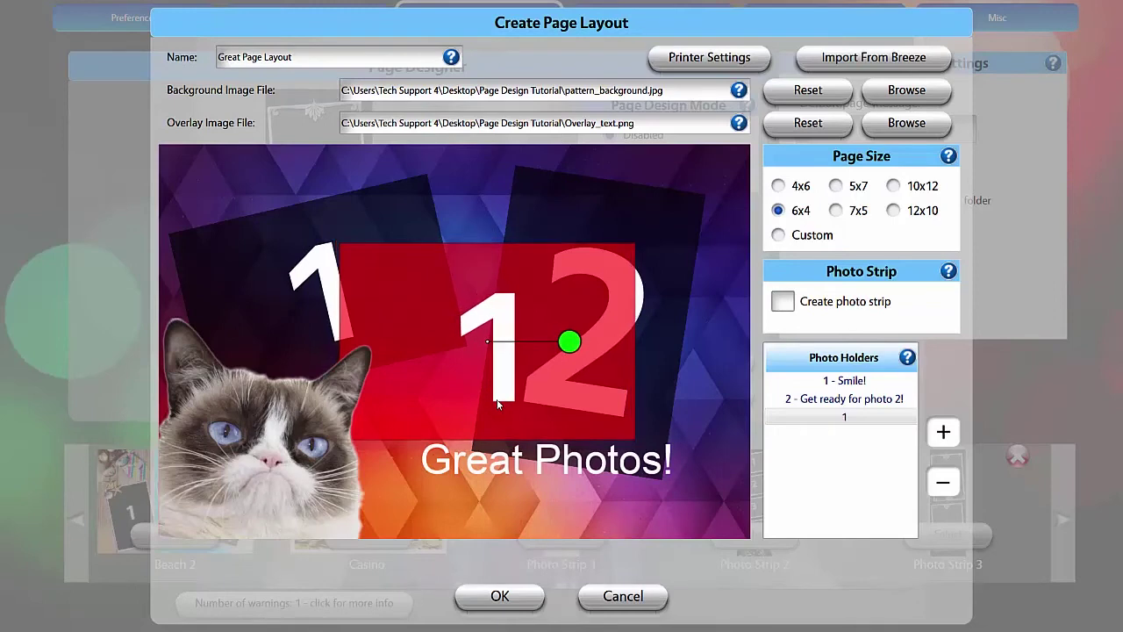
left_click(943, 484)
left_click(844, 405)
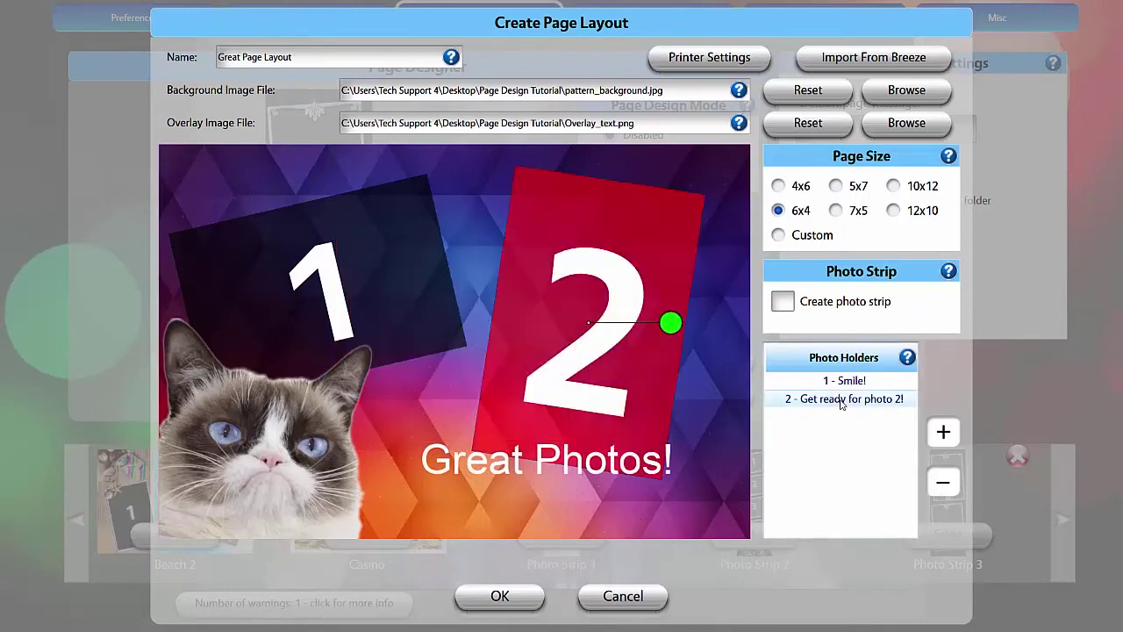
right_click(841, 403)
left_click(800, 423)
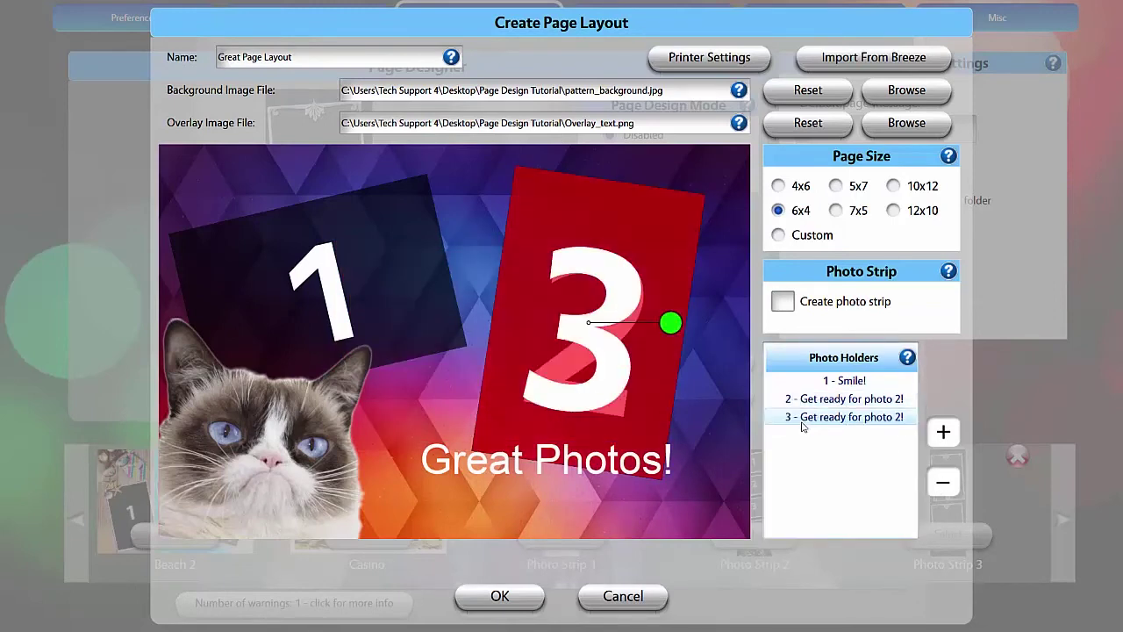
left_click_drag(591, 389, 485, 422)
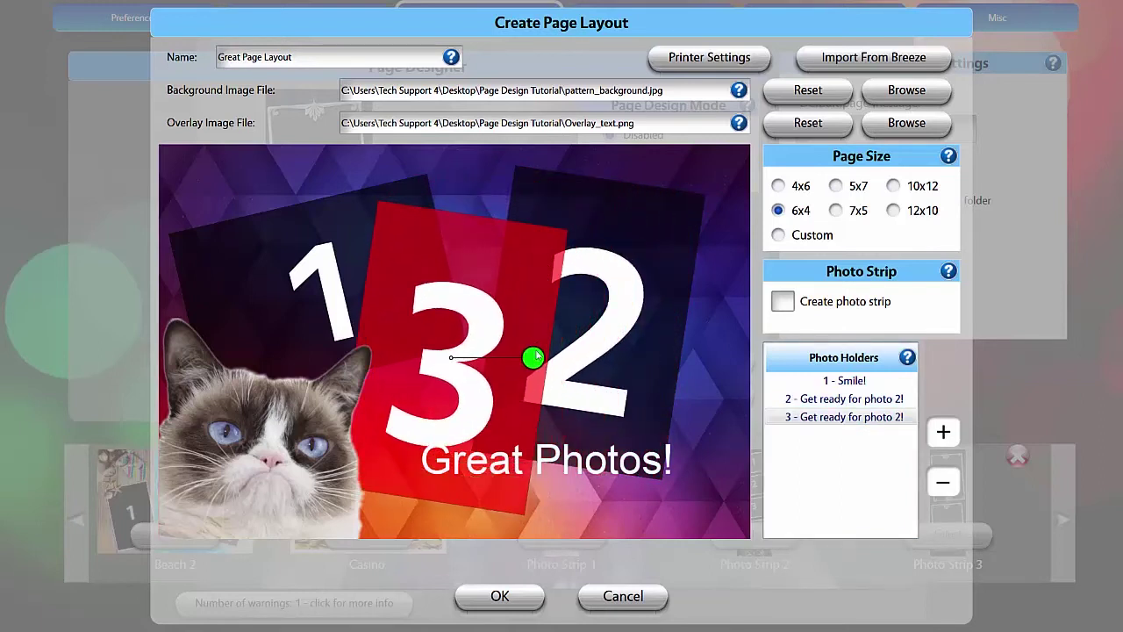
left_click_drag(537, 355, 531, 356)
left_click(943, 482)
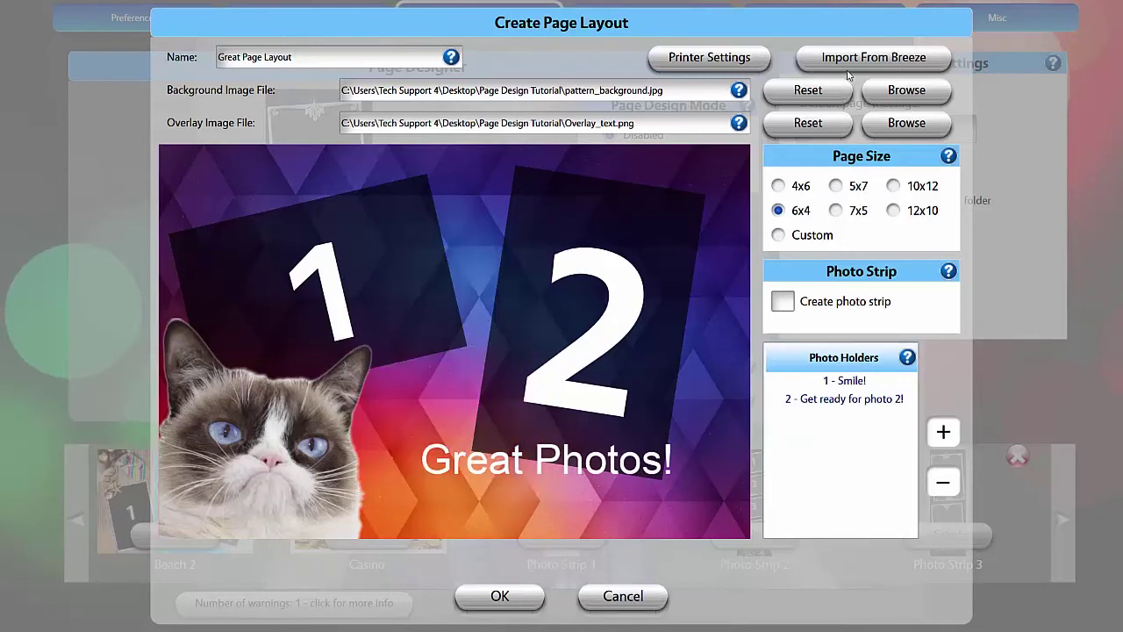
- Leave printer settings unsaved after briefly selecting the HP Color LaserJet Pro MFP M177fw
left_click(727, 63)
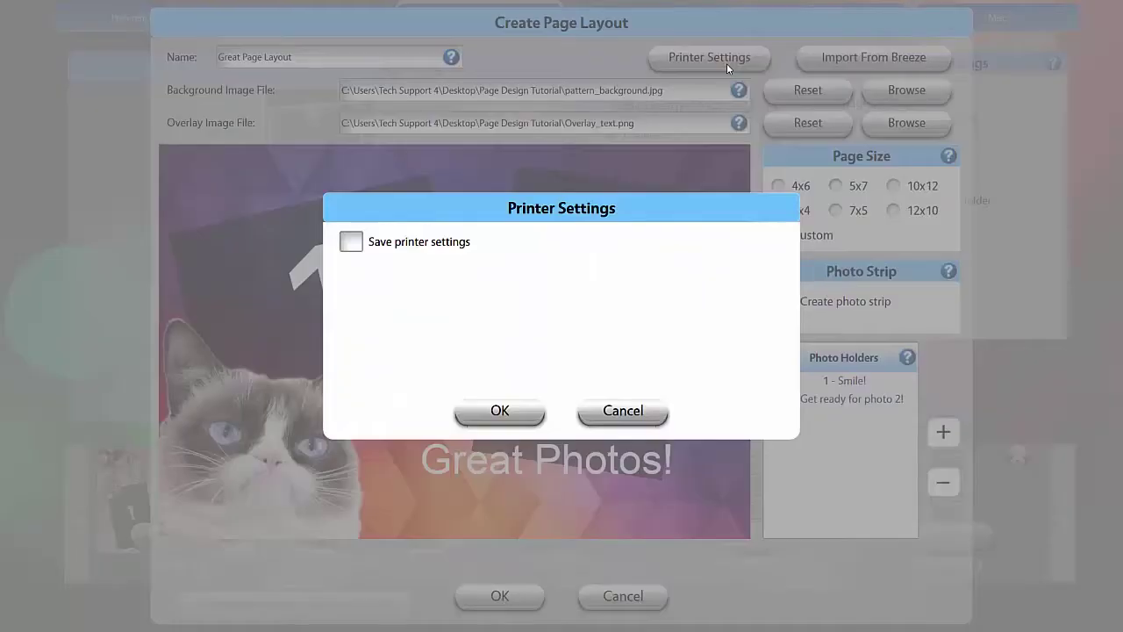
left_click(355, 246)
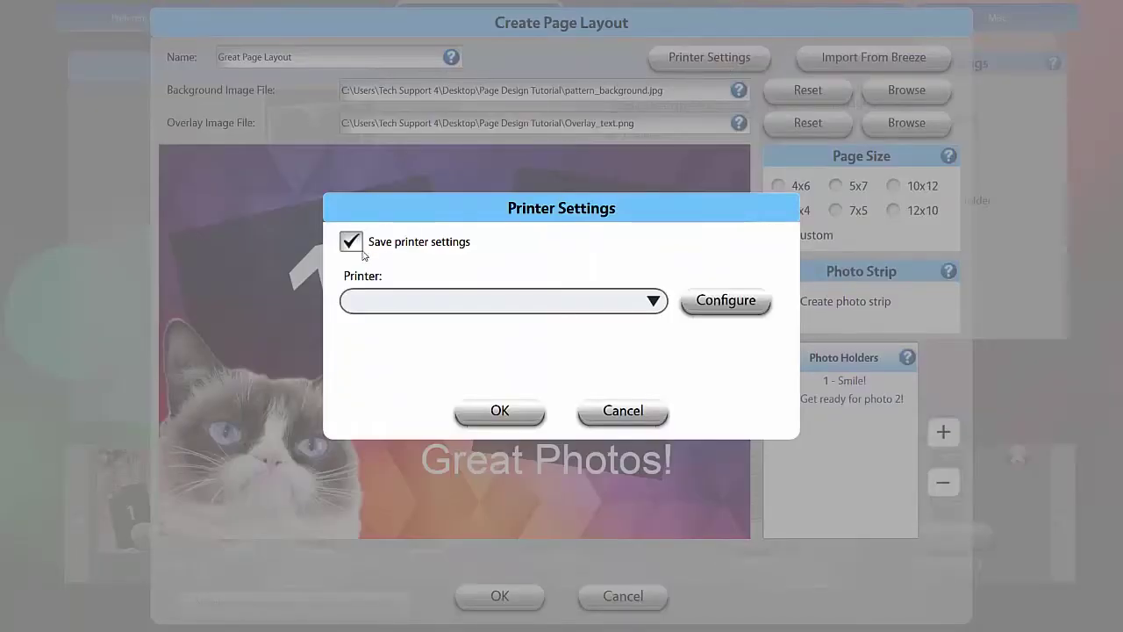
left_click(580, 308)
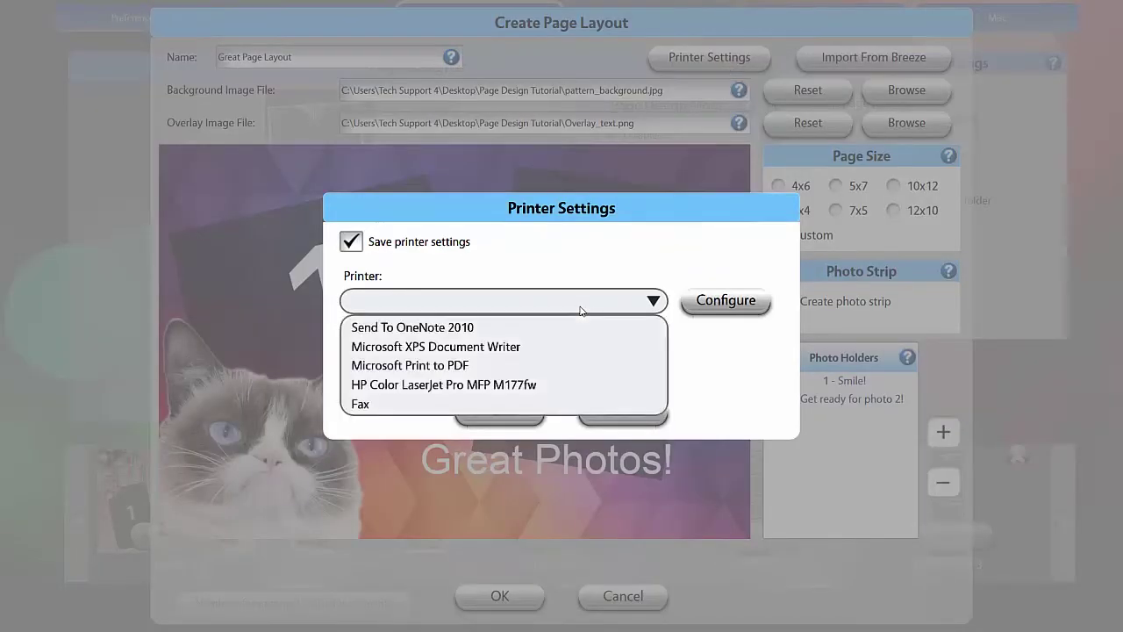
left_click(495, 384)
left_click(724, 312)
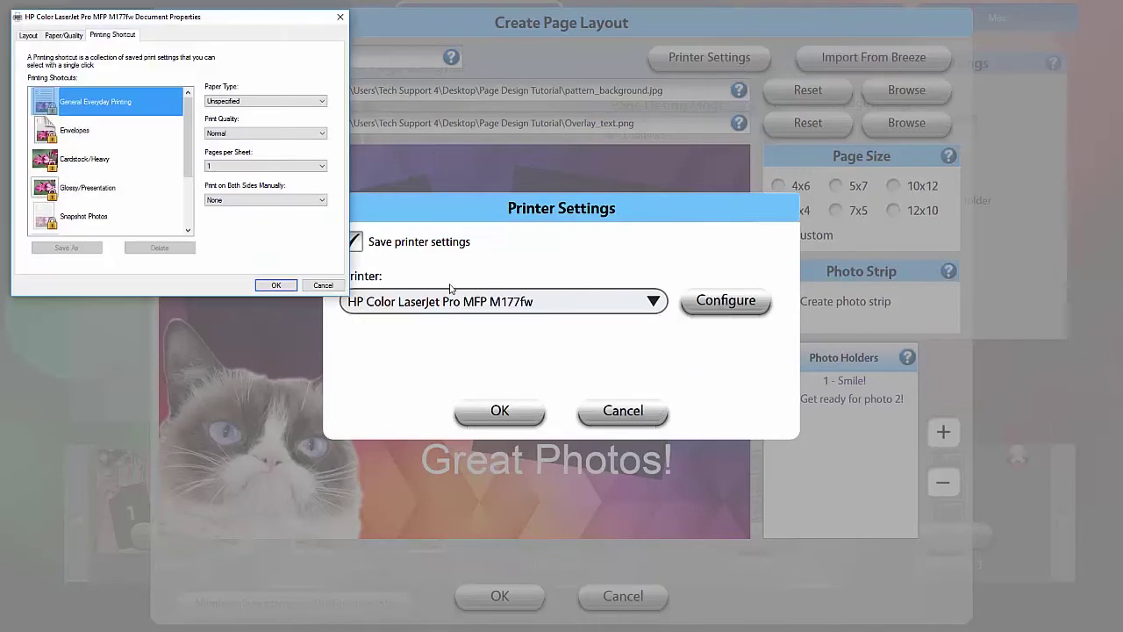
left_click(323, 285)
left_click(353, 244)
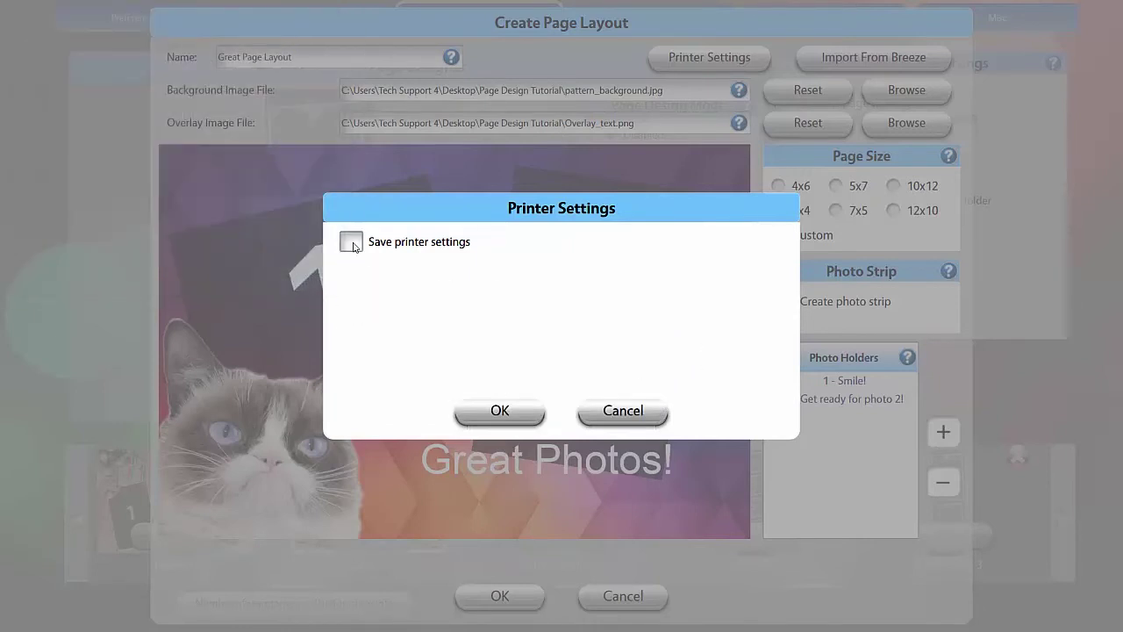
left_click(507, 410)
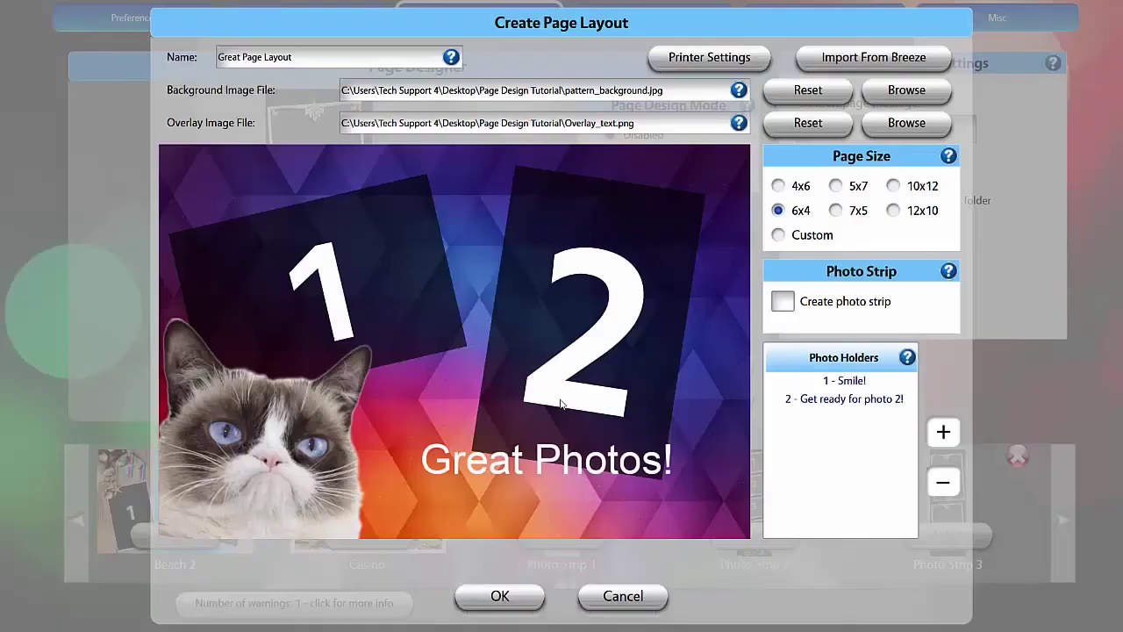
- Set default message 'Say Cheese!', save holders to output folder, and start layout 'Fantastic Photo Strip'
left_click(511, 605)
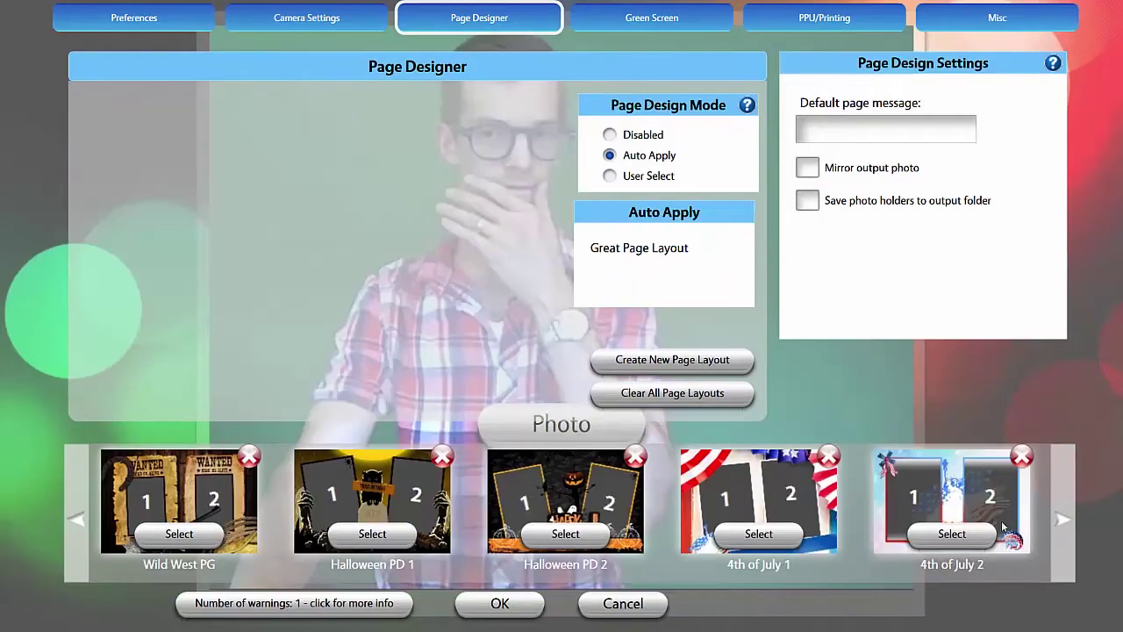
left_click(1056, 522)
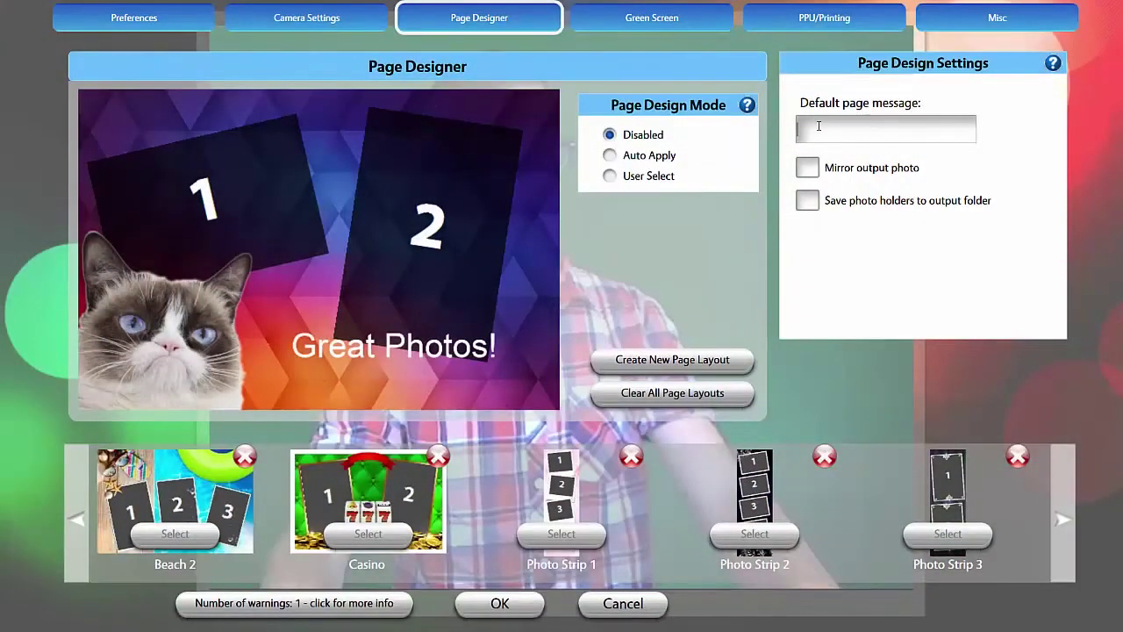
type("Say Cheese!")
left_click(808, 170)
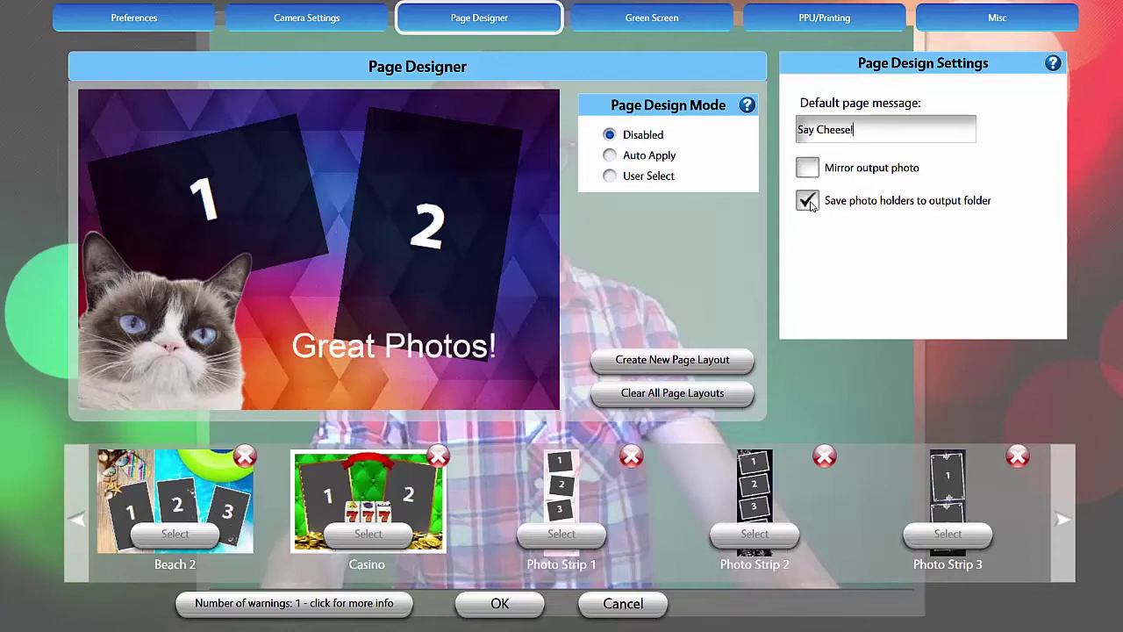
left_click(672, 359)
type("Fantastic Photo Strip")
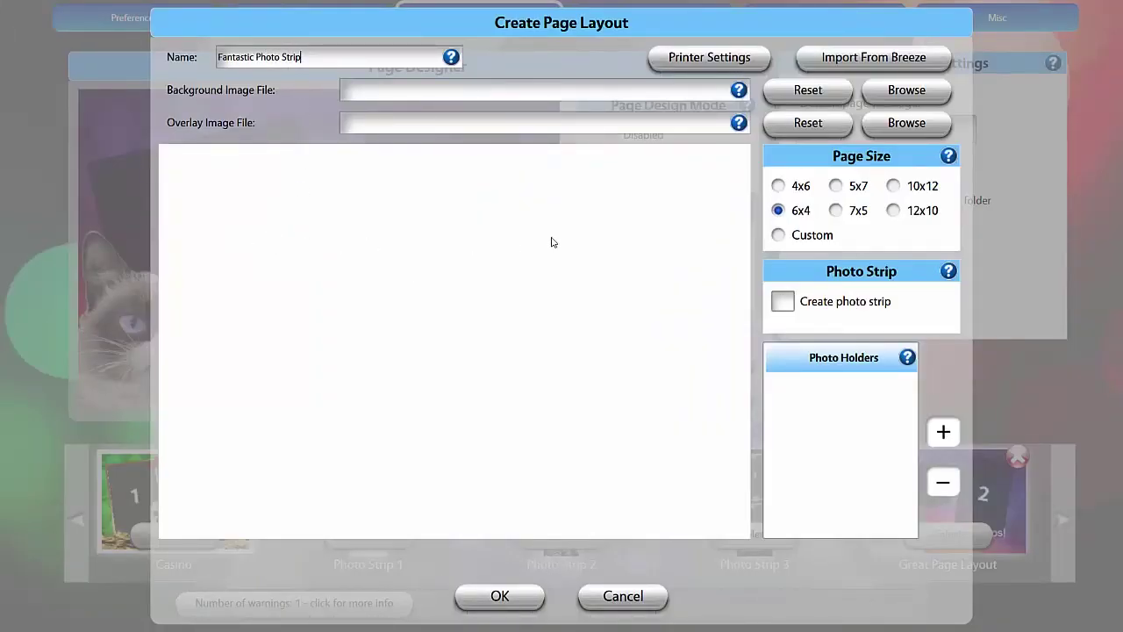
- Make the layout a 4x6 portrait photo strip with 2 strips
left_click(778, 187)
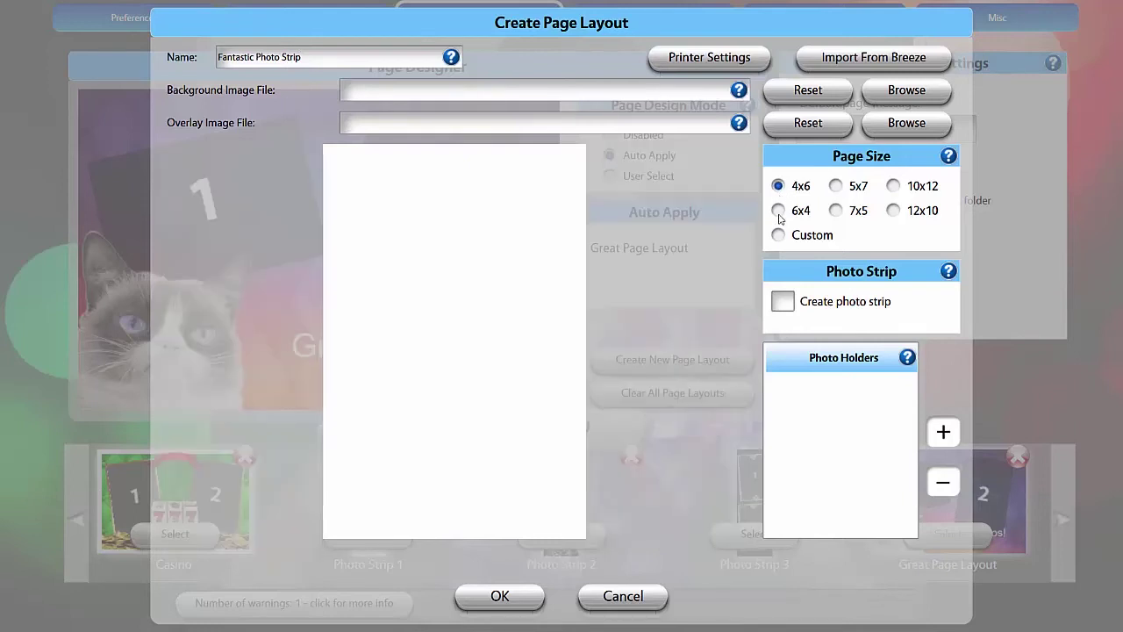
left_click(784, 303)
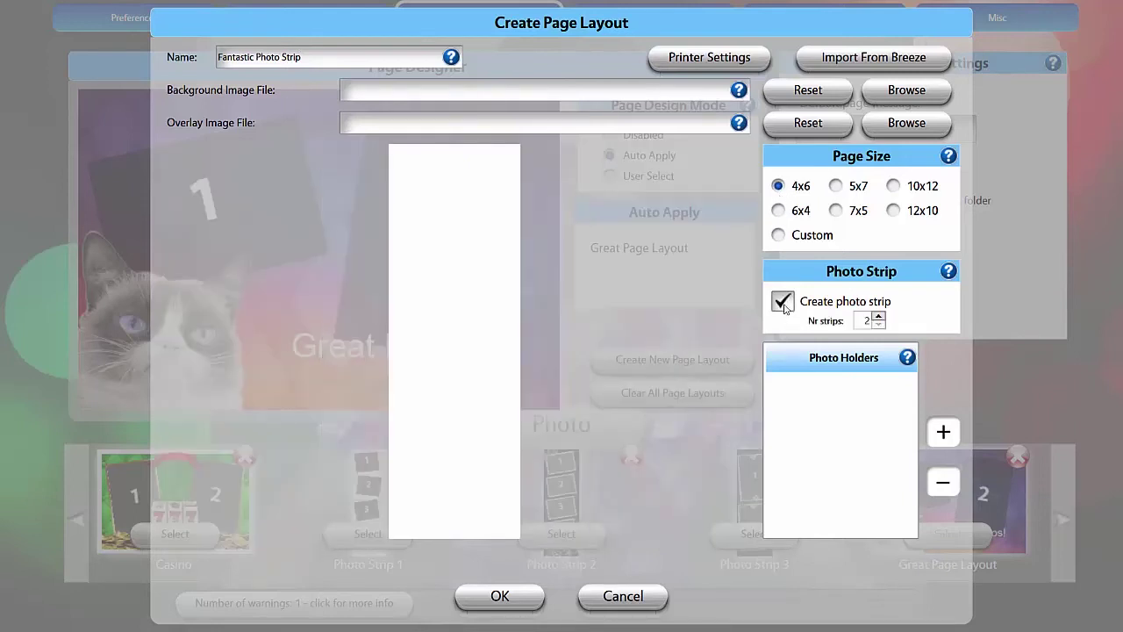
left_click(878, 317)
left_click(879, 325)
- Load Strip_overlay.png as the overlay and add the first photo holder
left_click(906, 123)
left_click(390, 169)
left_click(328, 171)
left_click(477, 297)
left_click(944, 432)
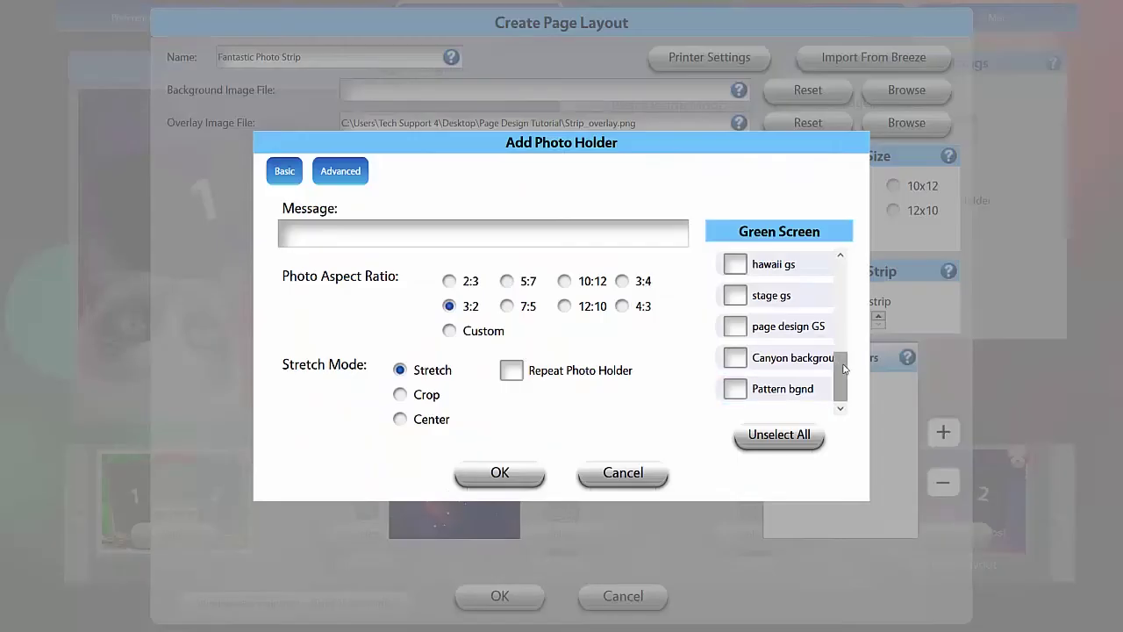
- Give holder 1 the Pattern bgnd green screen, tilt it, and copy it into the middle circle
left_click(734, 388)
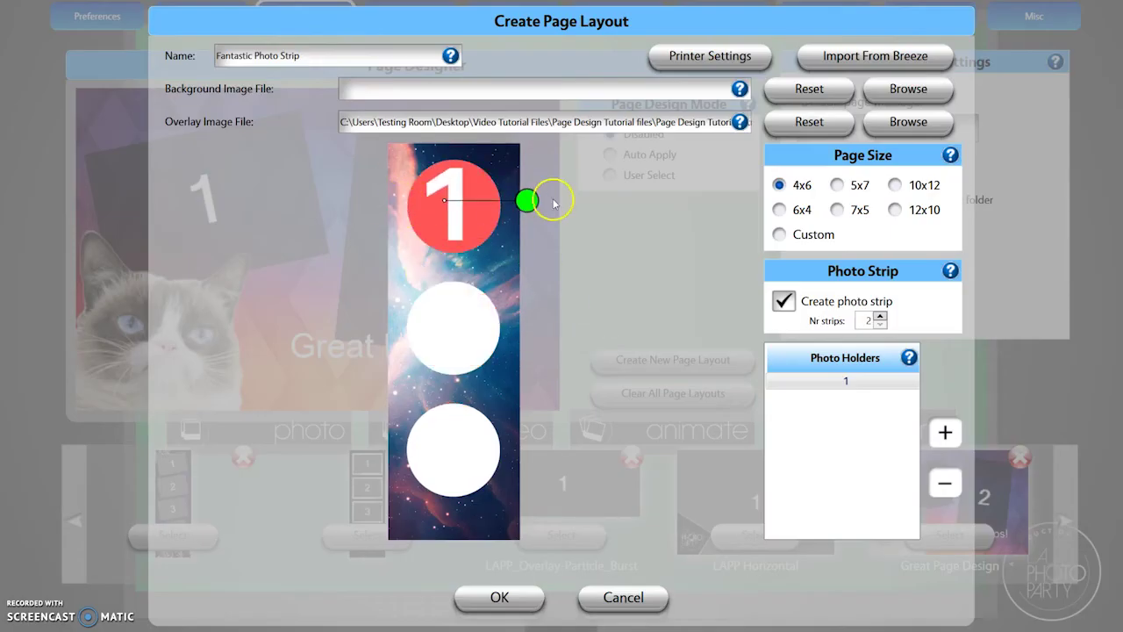
mouse_move(527, 197)
left_mouse_down()
mouse_move(514, 196)
mouse_move(529, 204)
left_mouse_up()
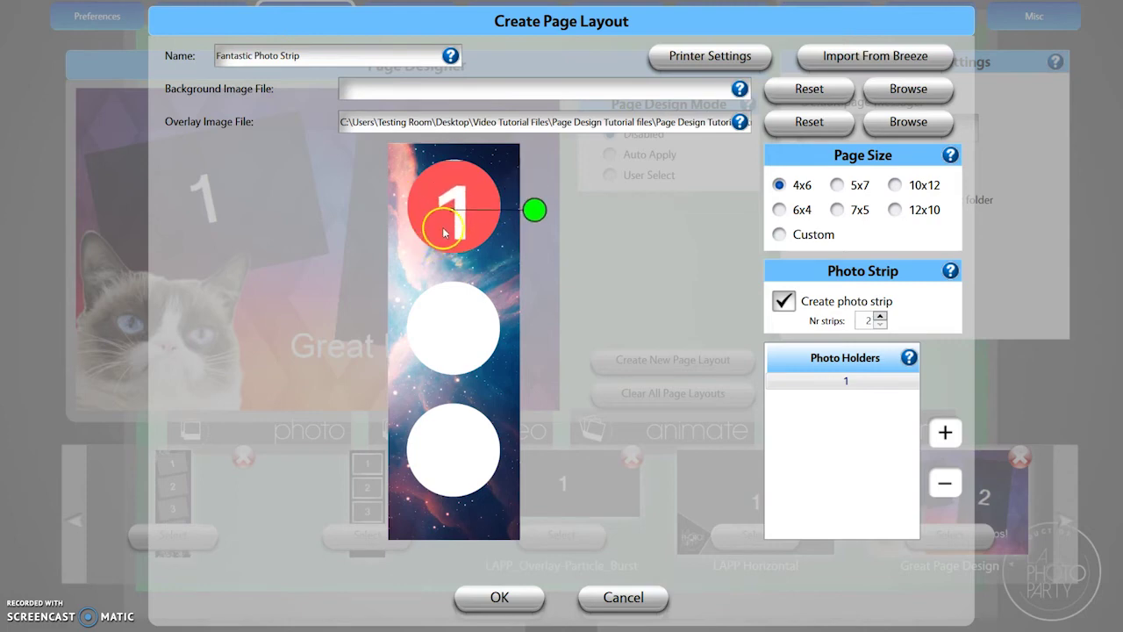
right_click(846, 381)
left_click(877, 401)
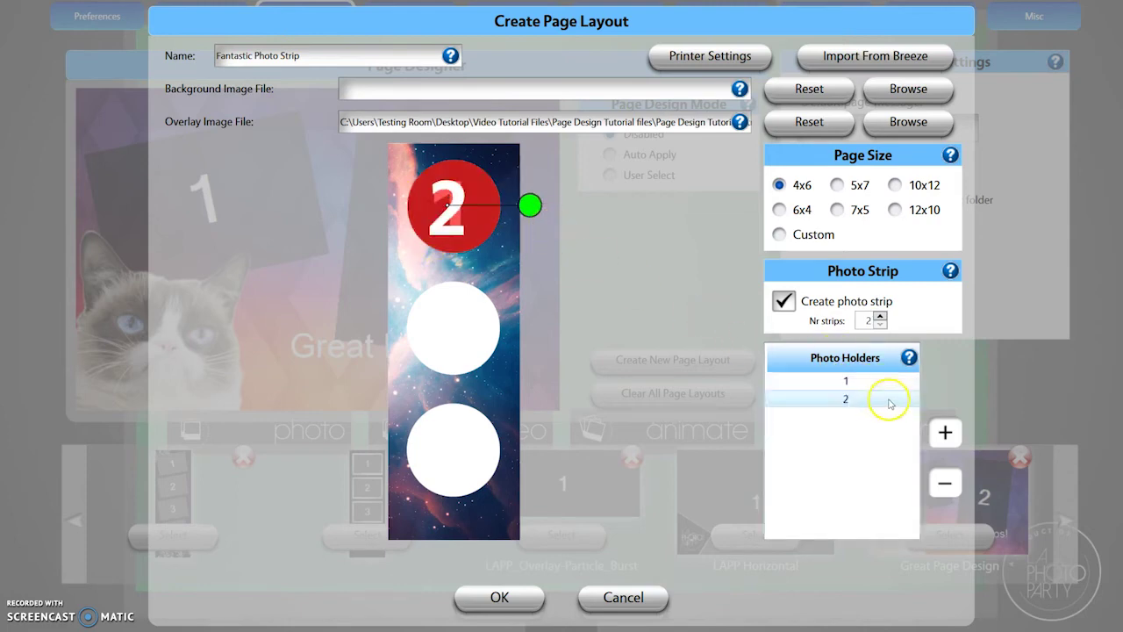
left_click(448, 221)
left_click_drag(449, 221, 449, 343)
- Copy holder 2 into a third holder placed in the bottom circle
right_click(839, 400)
left_click(869, 426)
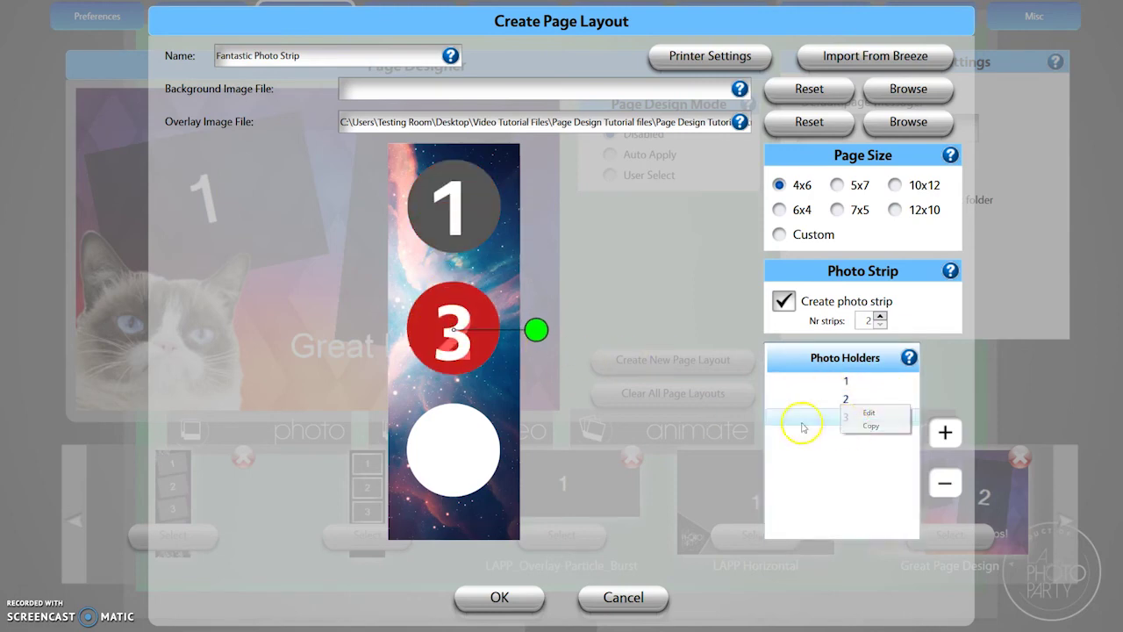
left_click_drag(439, 321, 425, 446)
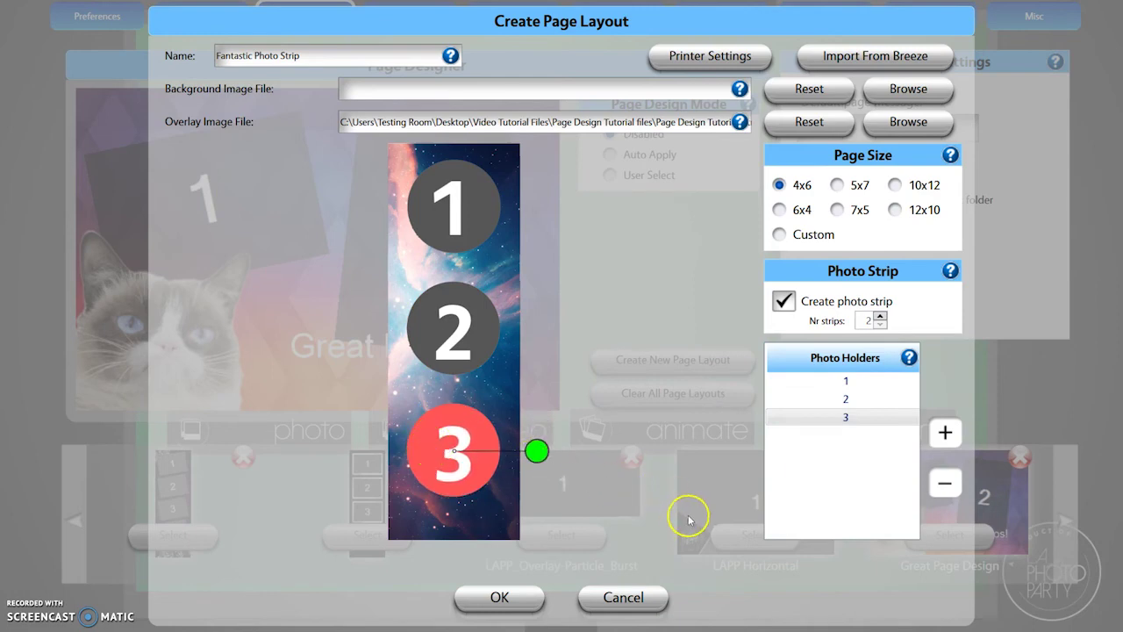
- Save printer settings for MITSUBISHI CP70D Series(USB) with paper size 5x15x2 Type1(2x6"x2)
left_click(733, 62)
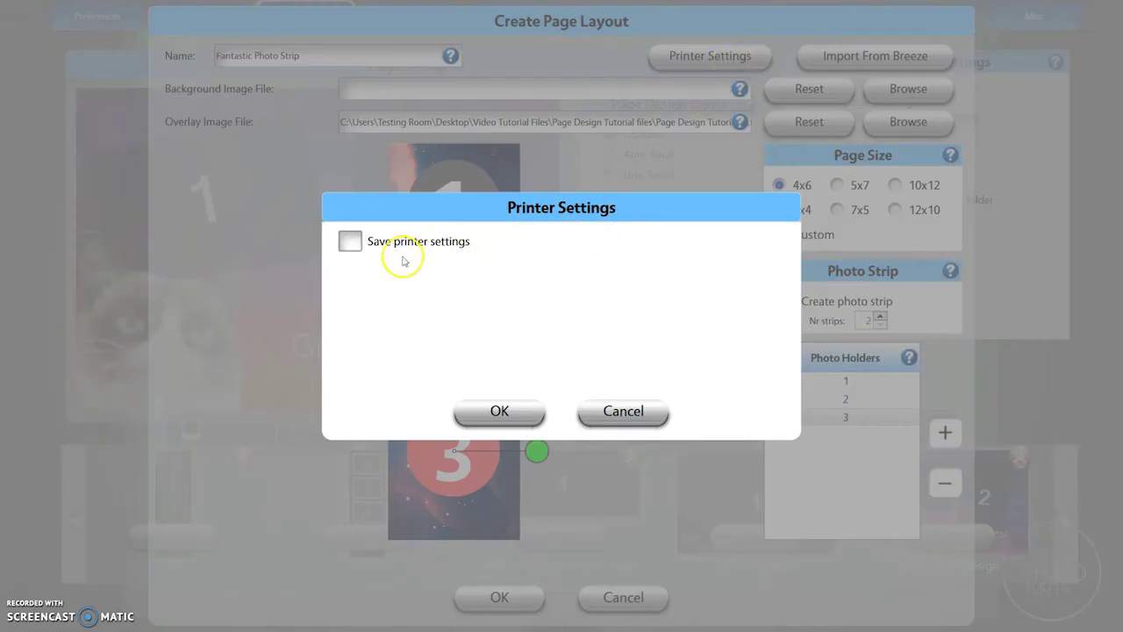
left_click(351, 242)
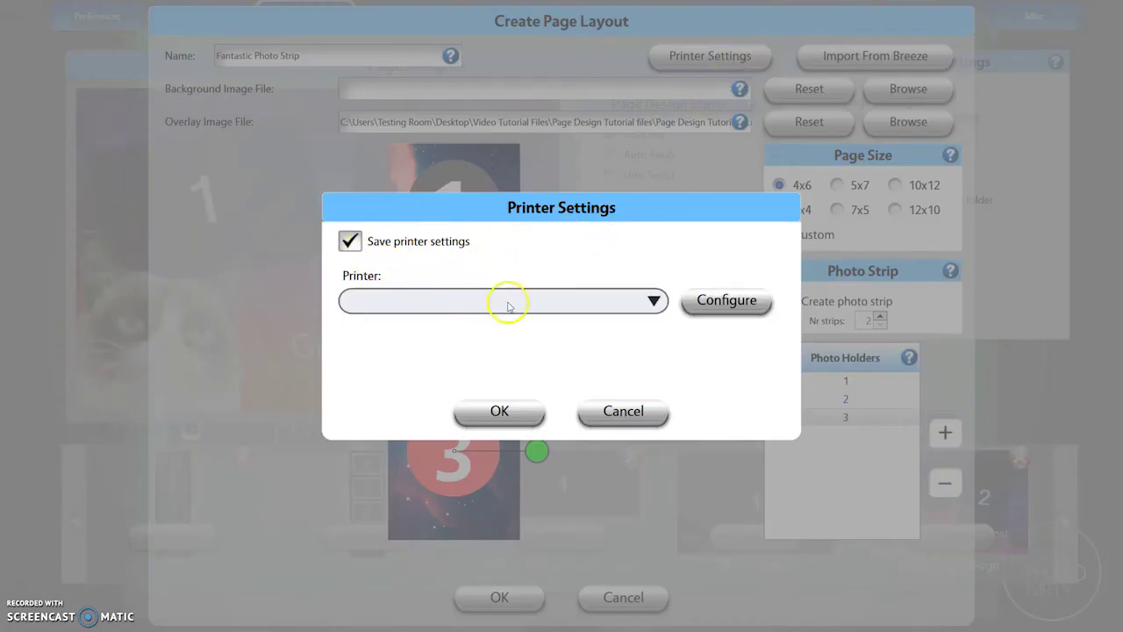
left_click(597, 304)
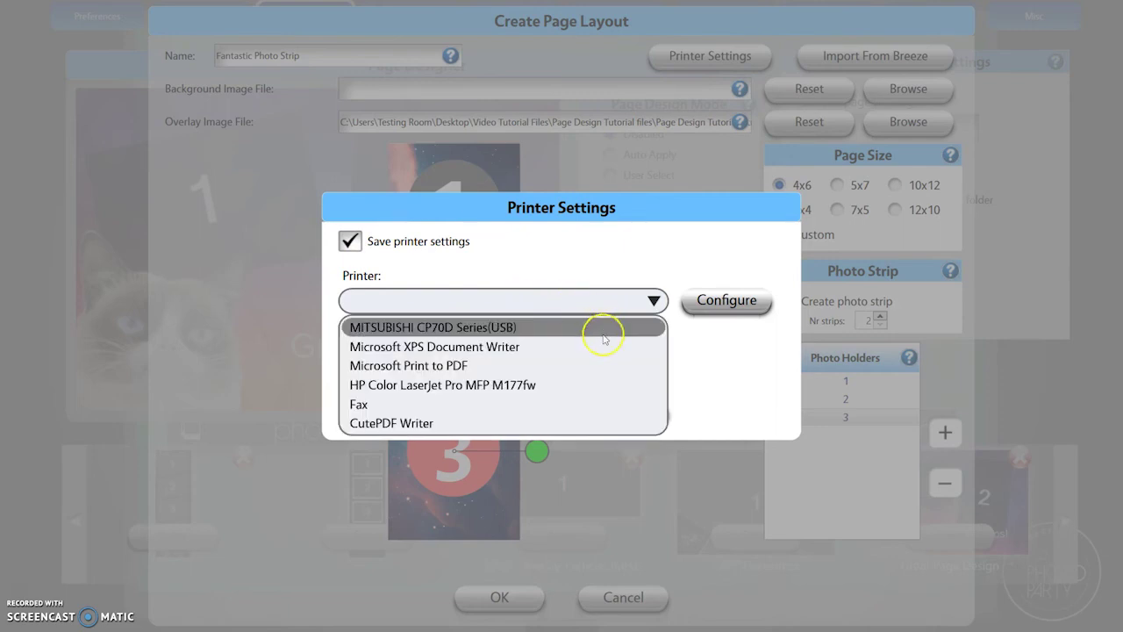
left_click(603, 331)
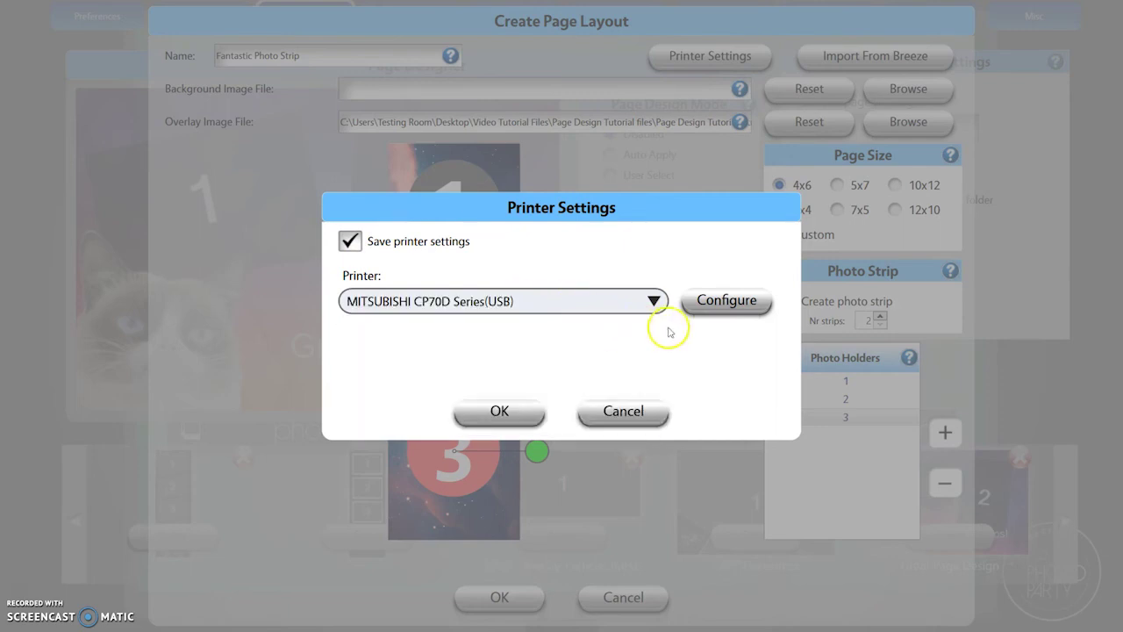
left_click(713, 302)
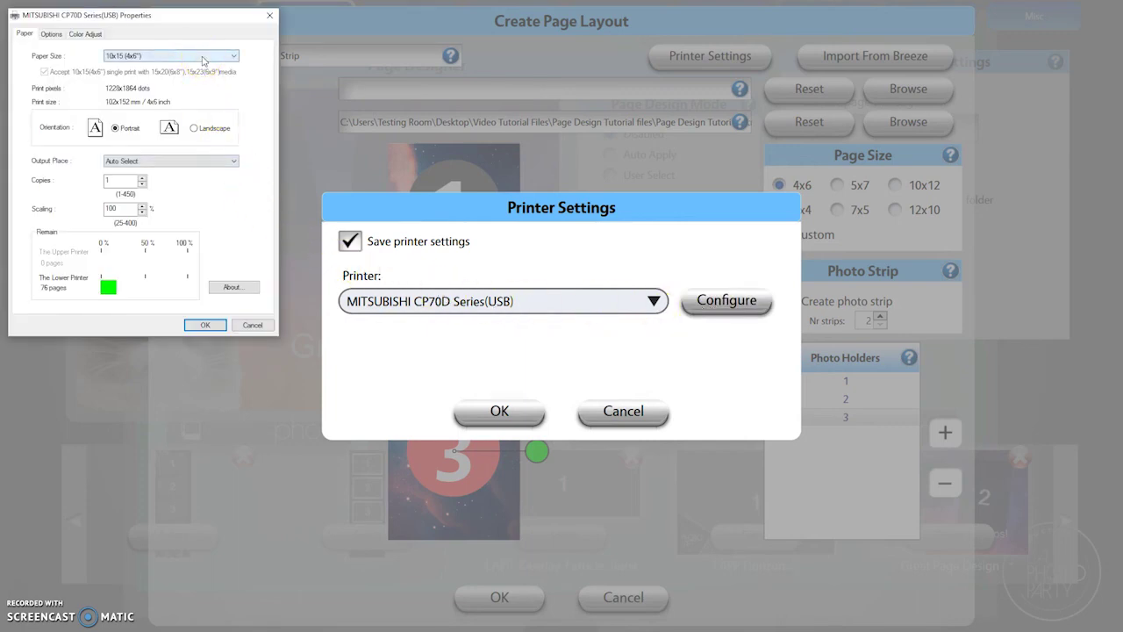
left_click(202, 58)
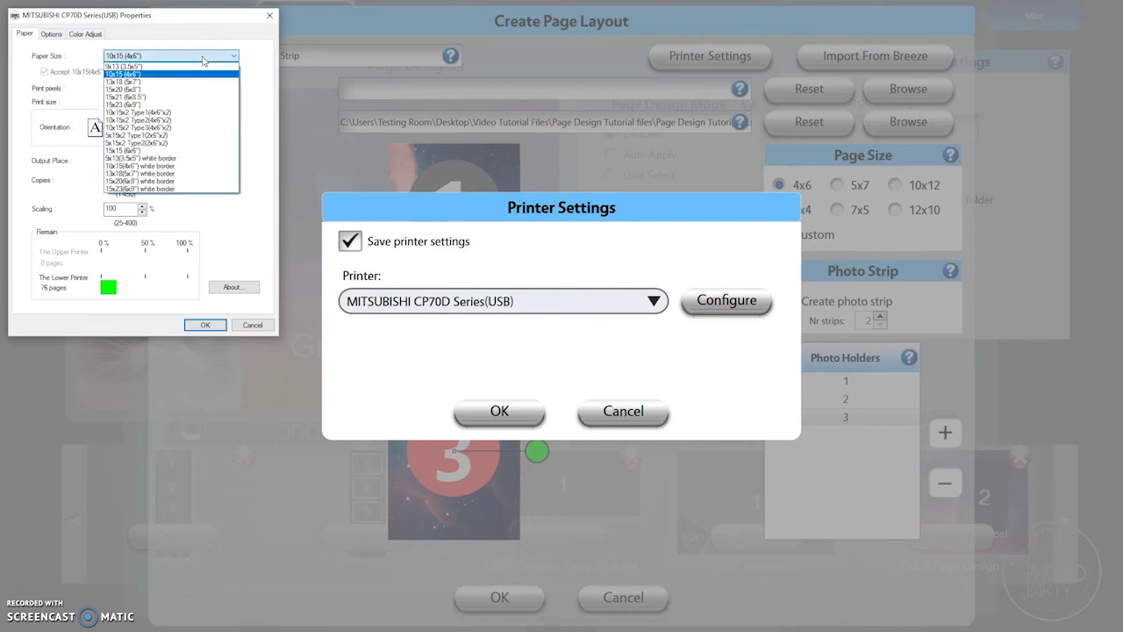
left_click(197, 142)
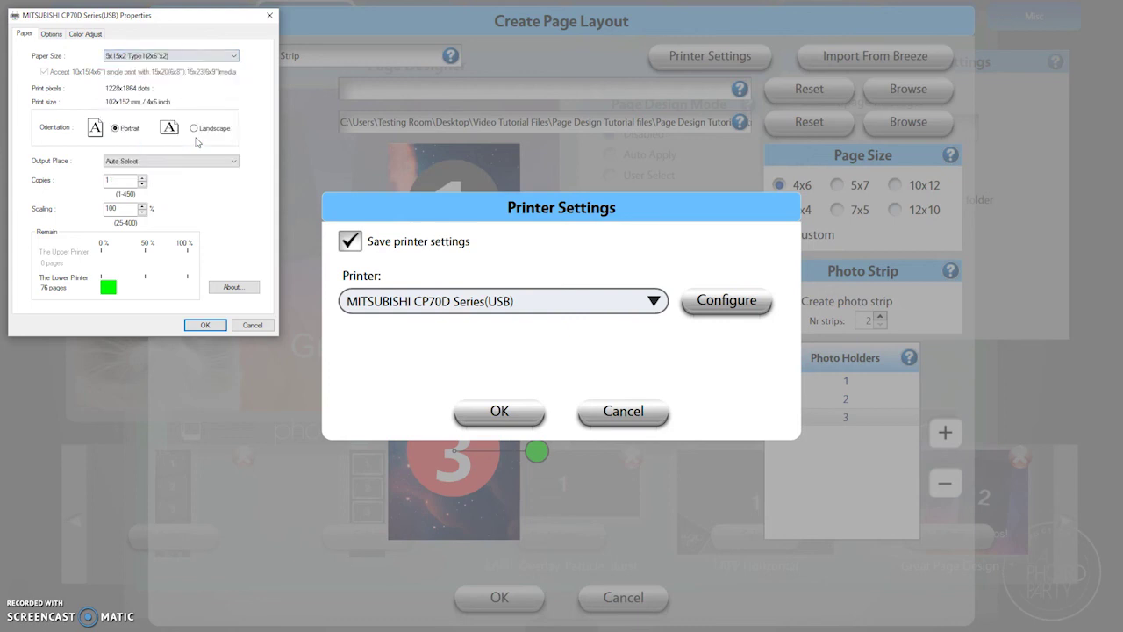
left_click(207, 326)
- Confirm the printer settings and save Fantastic Photo Strip as the Auto Apply layout
left_click(479, 424)
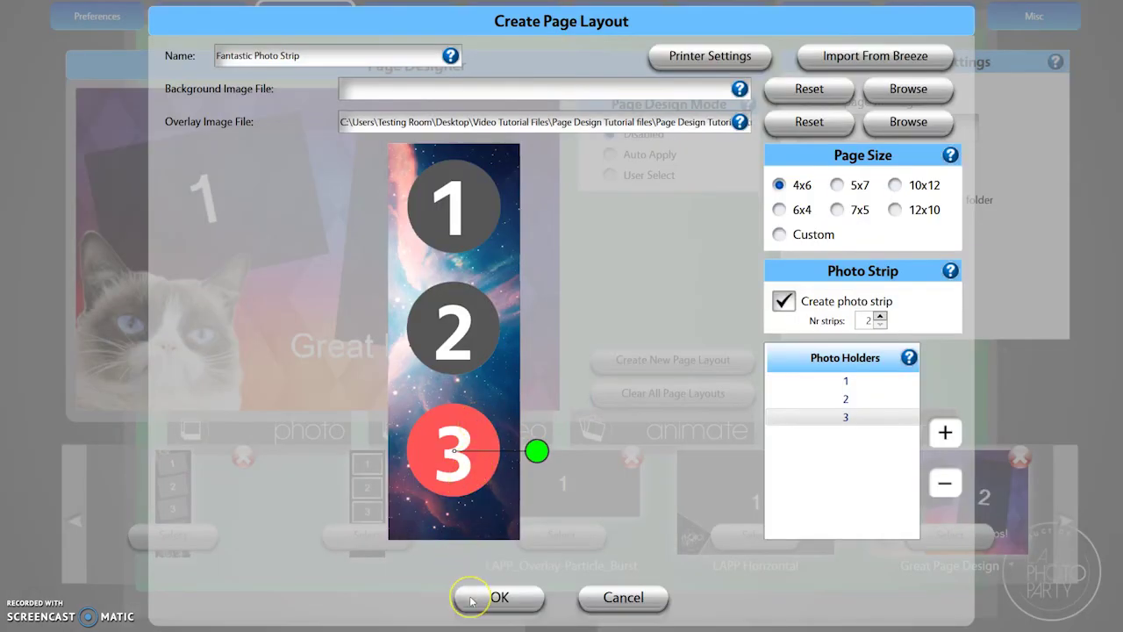
left_click(498, 598)
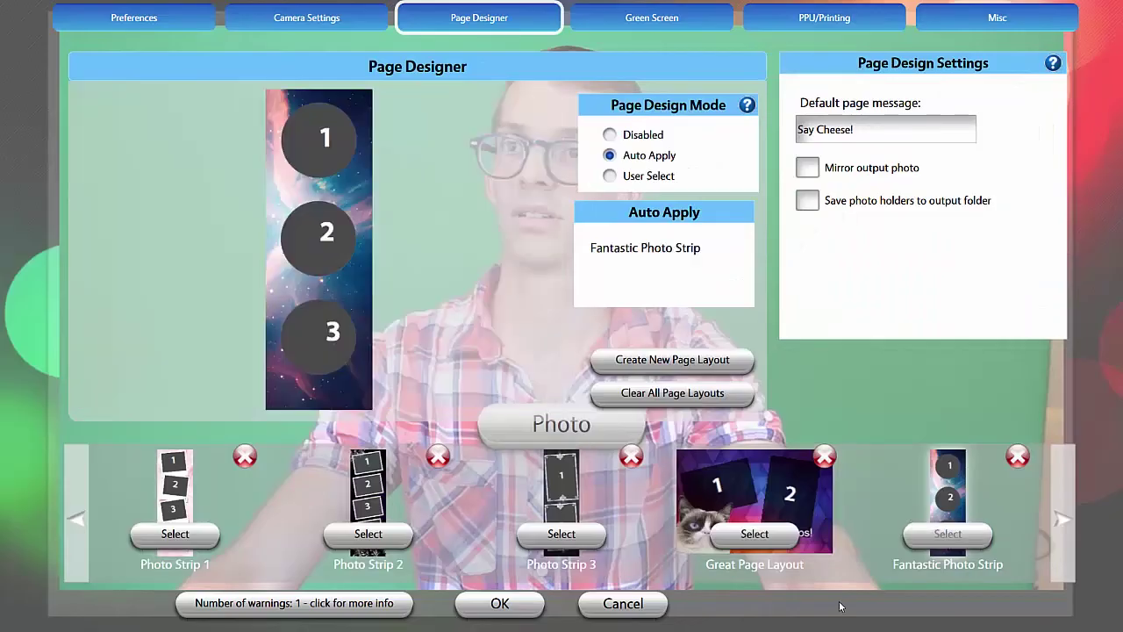